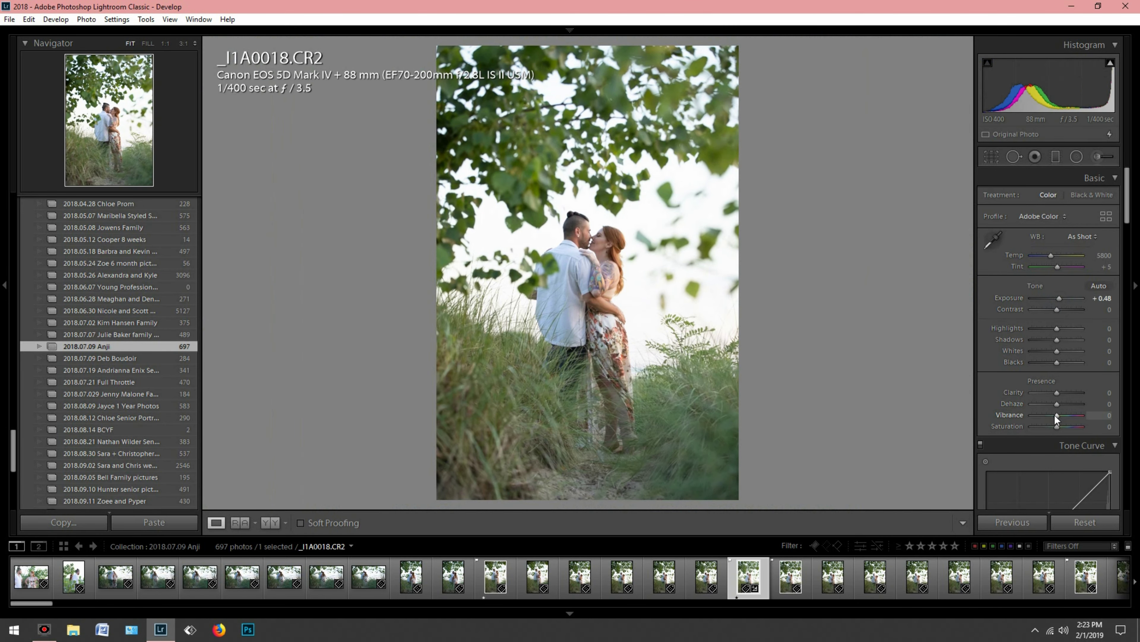
Set Dehaze +26, Temp 6048, Highlights −50, Blacks −19 and Vibrance +14 in the Basic panel
drag(1058, 403, 1064, 404)
click(1082, 236)
drag(1052, 253, 1052, 255)
mouse_move(1057, 339)
mouse_down()
mouse_move(1038, 329)
mouse_move(1058, 351)
mouse_move(1053, 362)
mouse_up()
click(616, 284)
drag(1057, 416, 1062, 416)
Lower the red and orange HSL luminance, then zoom in to check the faces
scroll(1112, 308, down, 5)
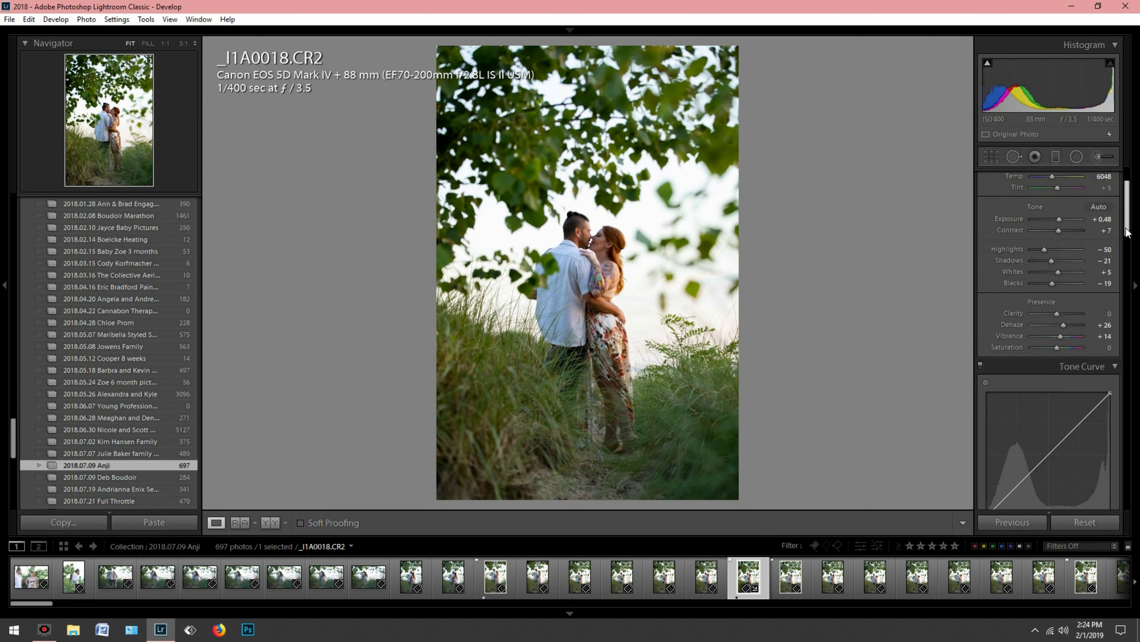
scroll(1111, 307, down, 5)
mouse_move(1058, 455)
mouse_down()
mouse_move(1089, 443)
mouse_move(1053, 448)
mouse_up()
key(z)
key(z)
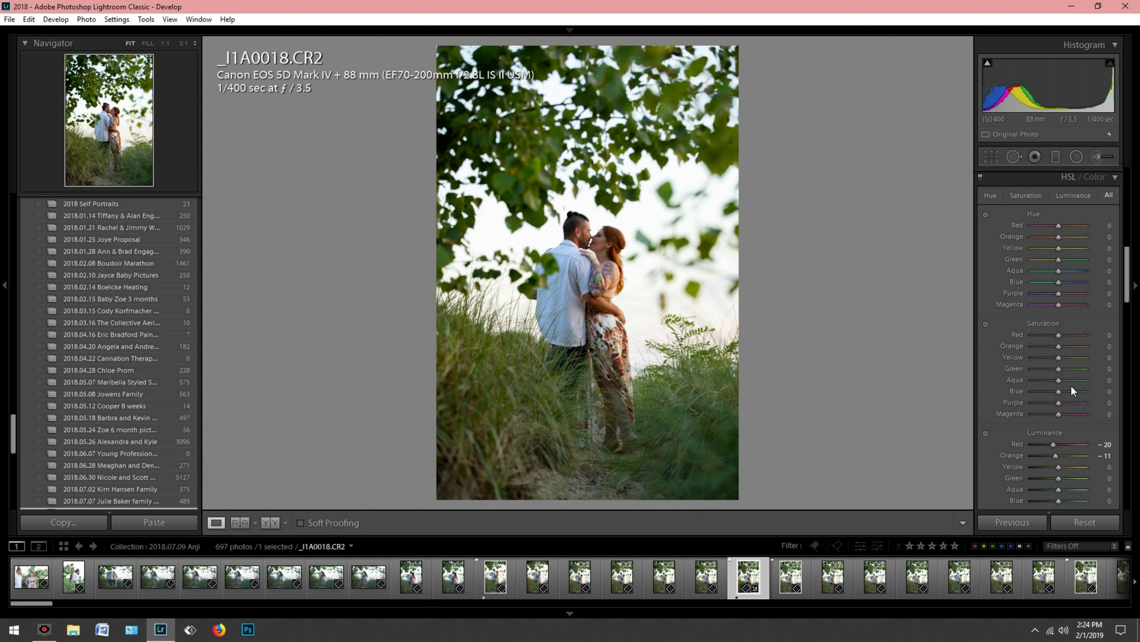
Reduce orange saturation, desaturate blues to −22 and boost green saturation in HSL
drag(1058, 346, 1058, 335)
mouse_move(1059, 391)
mouse_down()
mouse_move(1065, 404)
mouse_move(1064, 384)
mouse_up()
scroll(1055, 393, down, 3)
drag(1059, 274, 1062, 262)
scroll(1115, 306, down, 2)
drag(1059, 349, 1069, 306)
Set the Post-Crop Vignetting Amount to −10
scroll(1127, 306, up, 5)
drag(1127, 264, 1128, 450)
mouse_move(1057, 369)
mouse_down()
mouse_move(1066, 371)
mouse_move(1049, 371)
mouse_move(1060, 372)
mouse_up()
In Calibration, set Shadows Tint +10 and Green Primary saturation +12
scroll(1059, 376, down, 5)
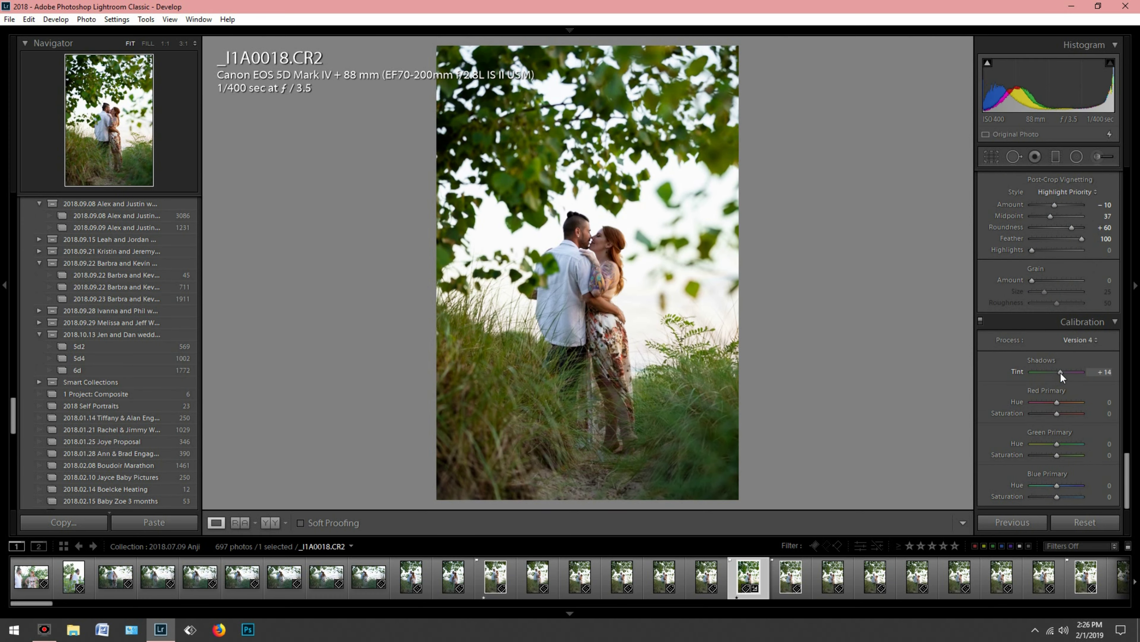
mouse_move(1056, 443)
mouse_down()
mouse_move(1045, 441)
mouse_move(1086, 454)
mouse_move(1060, 453)
mouse_up()
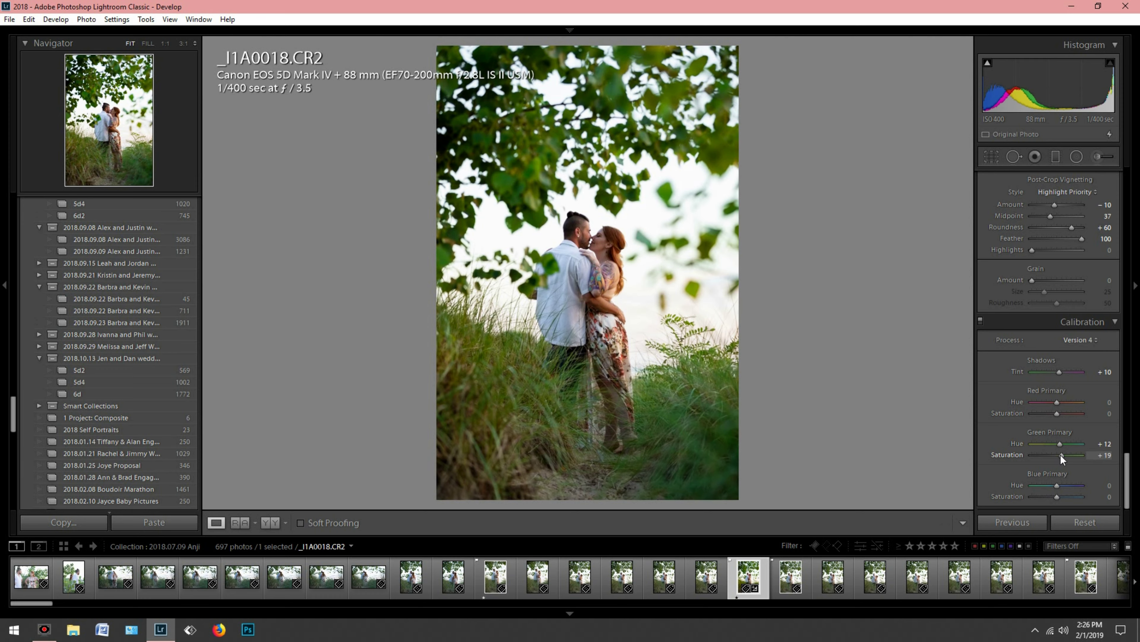
drag(1057, 413, 1066, 413)
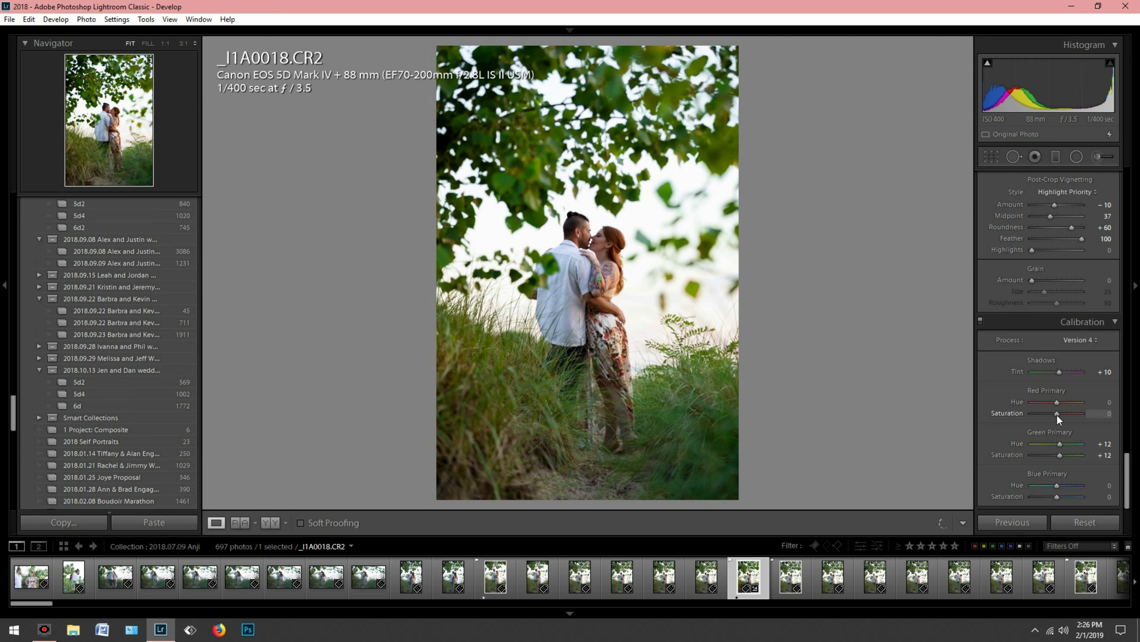
scroll(1069, 382, up, 3)
scroll(1117, 333, up, 5)
scroll(1033, 368, up, 3)
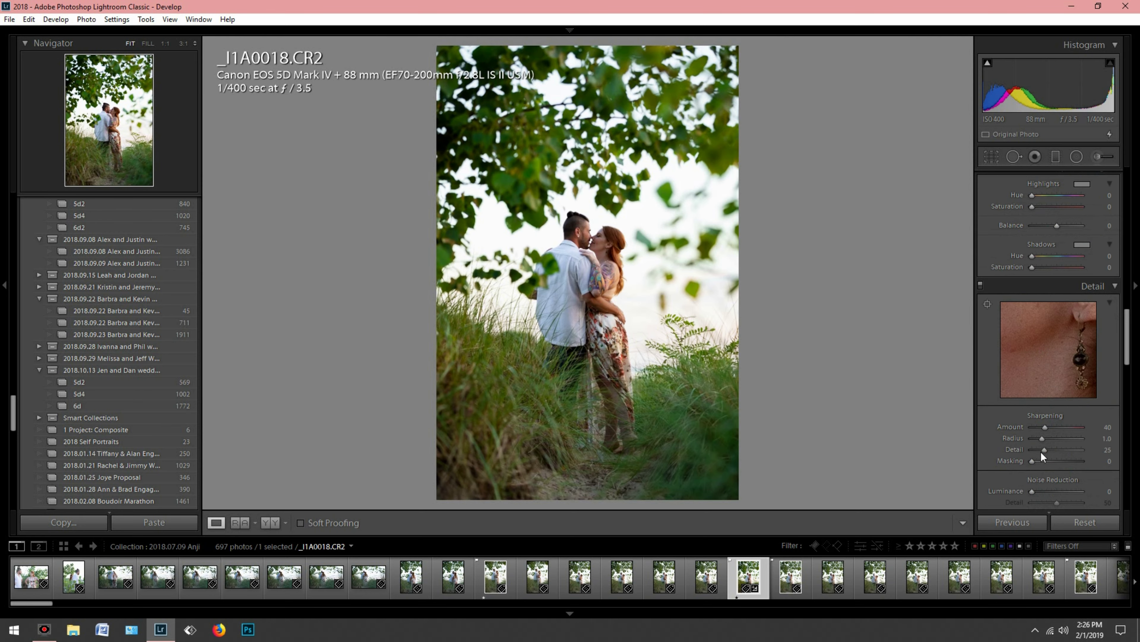
scroll(1011, 391, down, 2)
drag(1033, 395, 1035, 396)
scroll(1125, 376, up, 5)
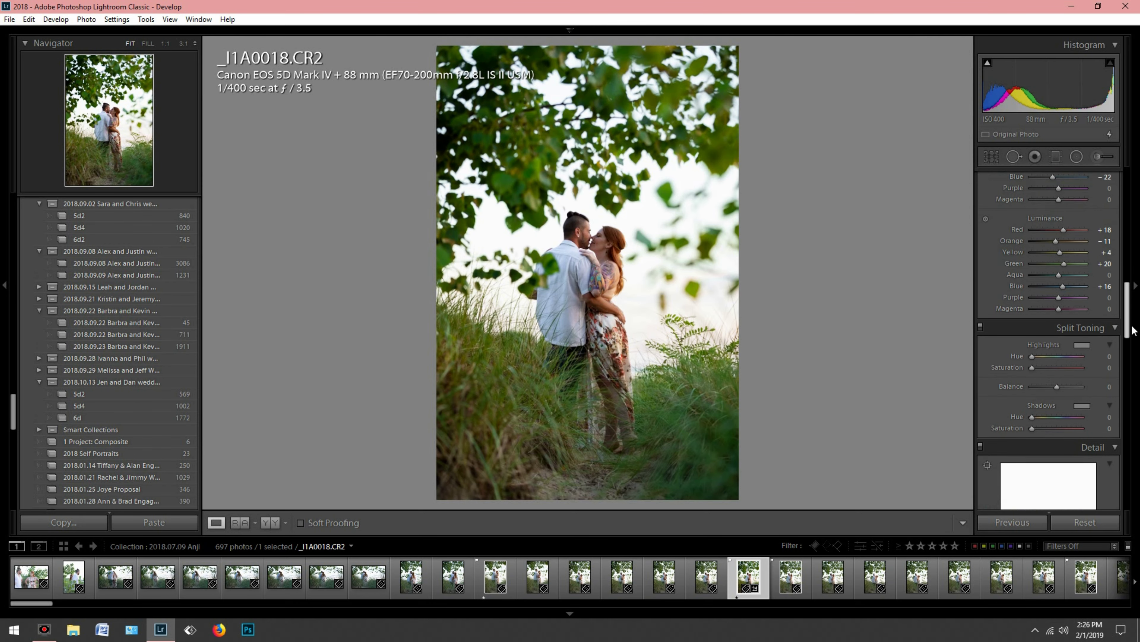
Give the split-toning highlights a gold tint with Hue 37 and Saturation 12
click(636, 318)
drag(1032, 366, 1072, 365)
key(z)
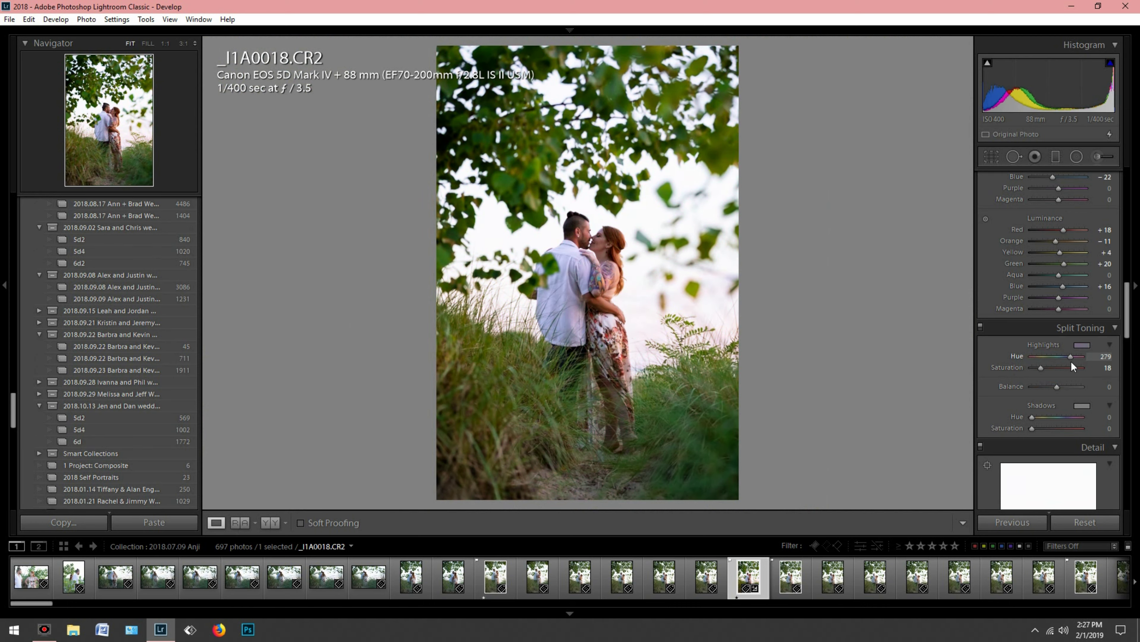
click(1082, 345)
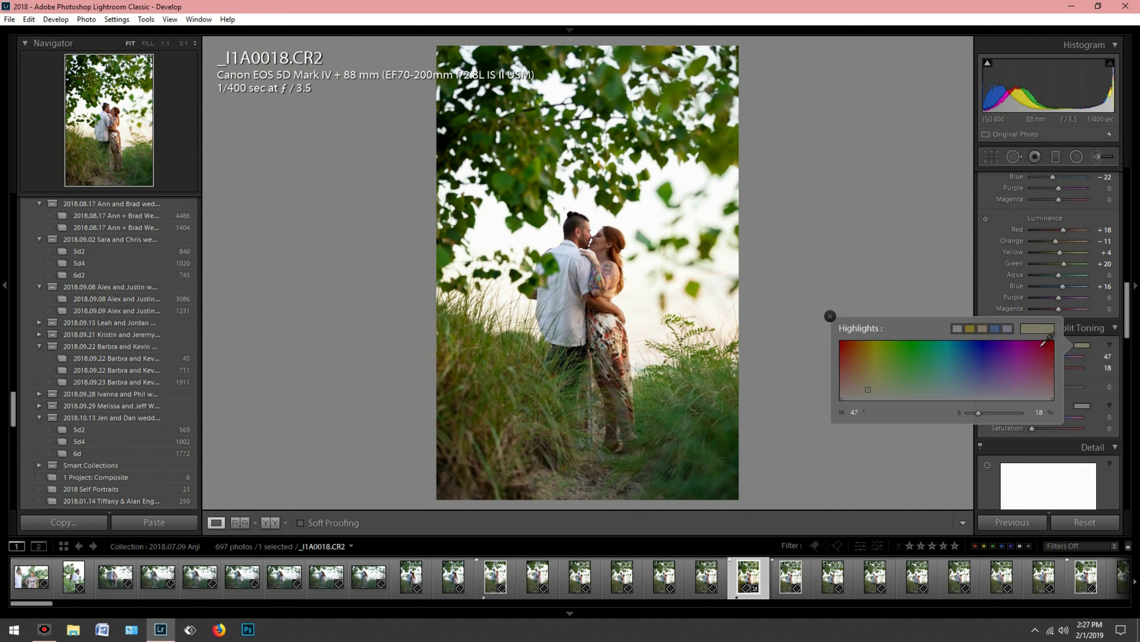
click(862, 355)
drag(863, 355, 862, 381)
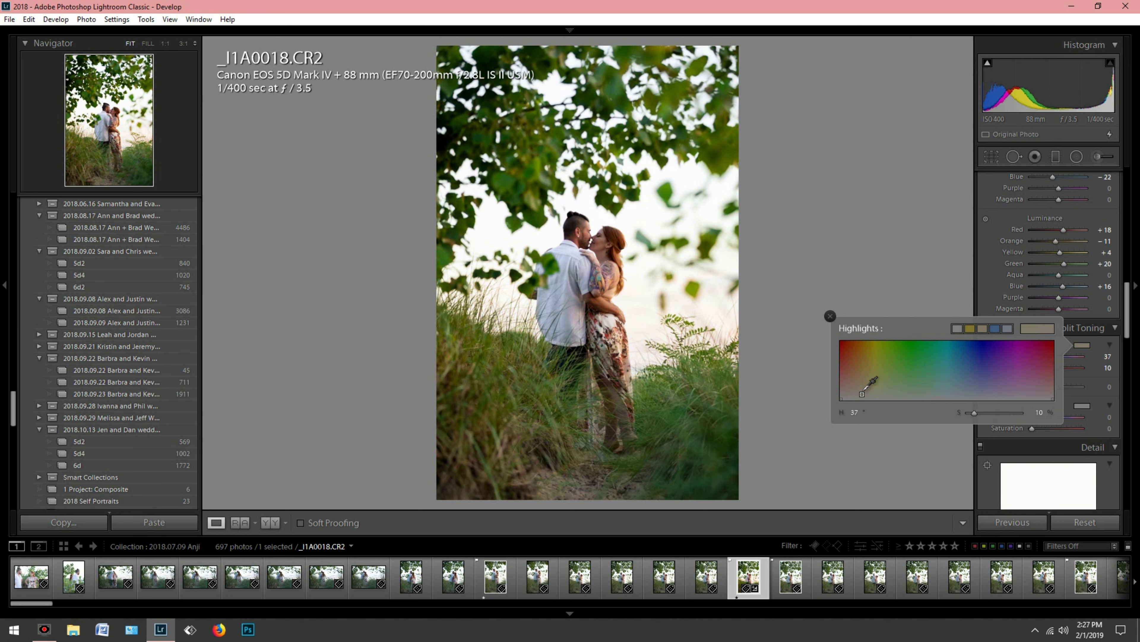
click(830, 316)
mouse_move(1038, 366)
mouse_down()
mouse_move(1049, 367)
mouse_move(1039, 370)
mouse_up()
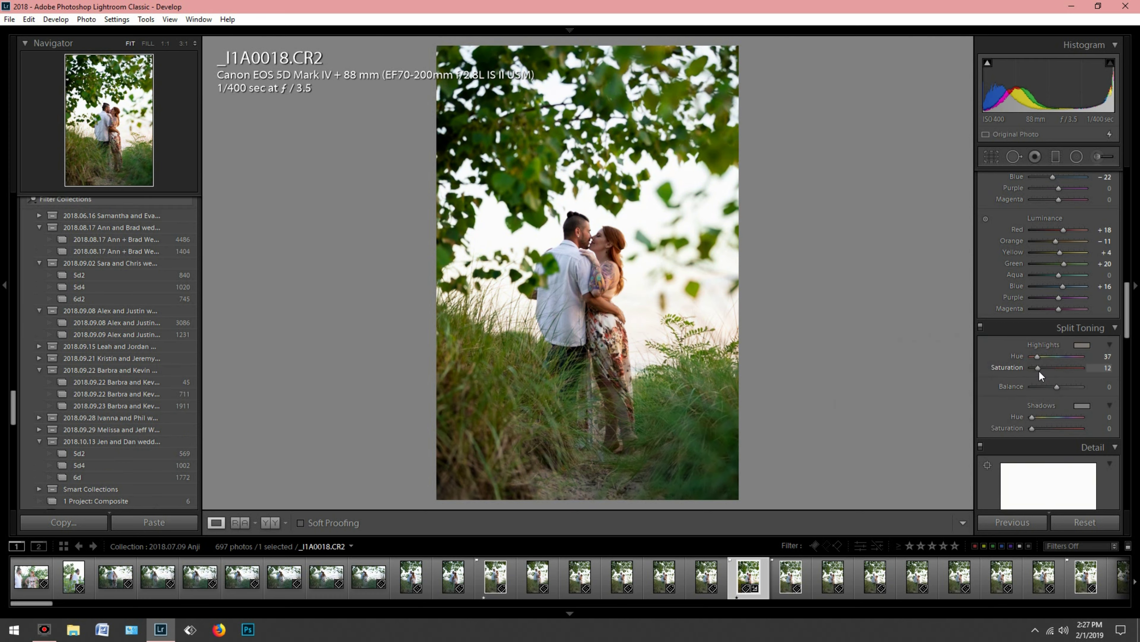
click(1082, 405)
Tint shadows blue-violet (Hue 241, Saturation 6), set Balance +24, and enable Reference View
click(983, 436)
drag(984, 436, 991, 458)
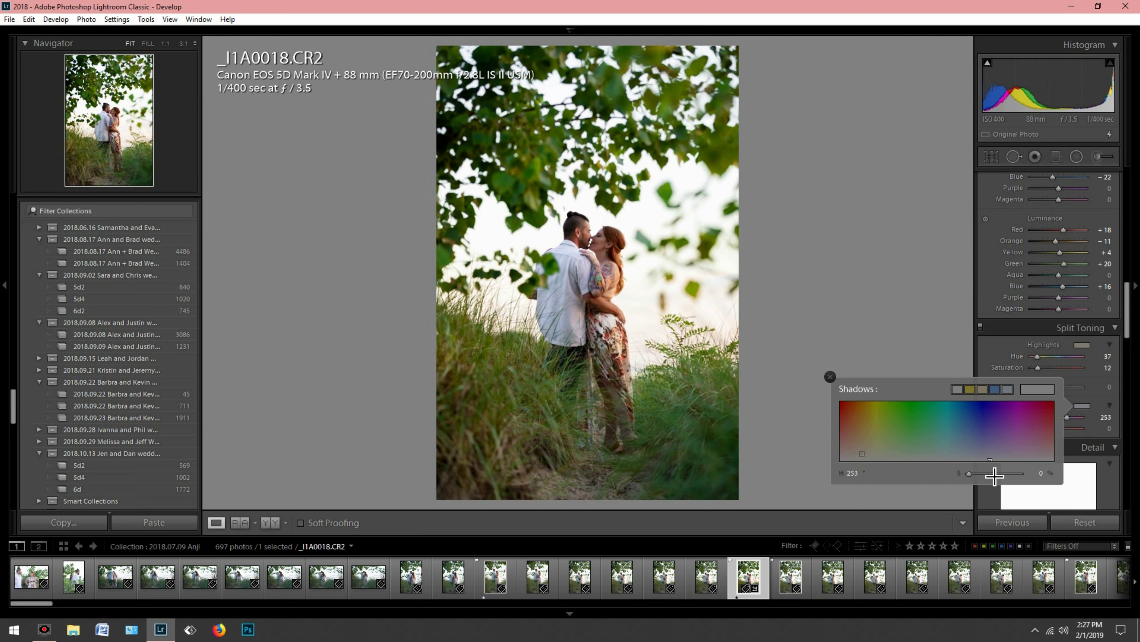
click(983, 452)
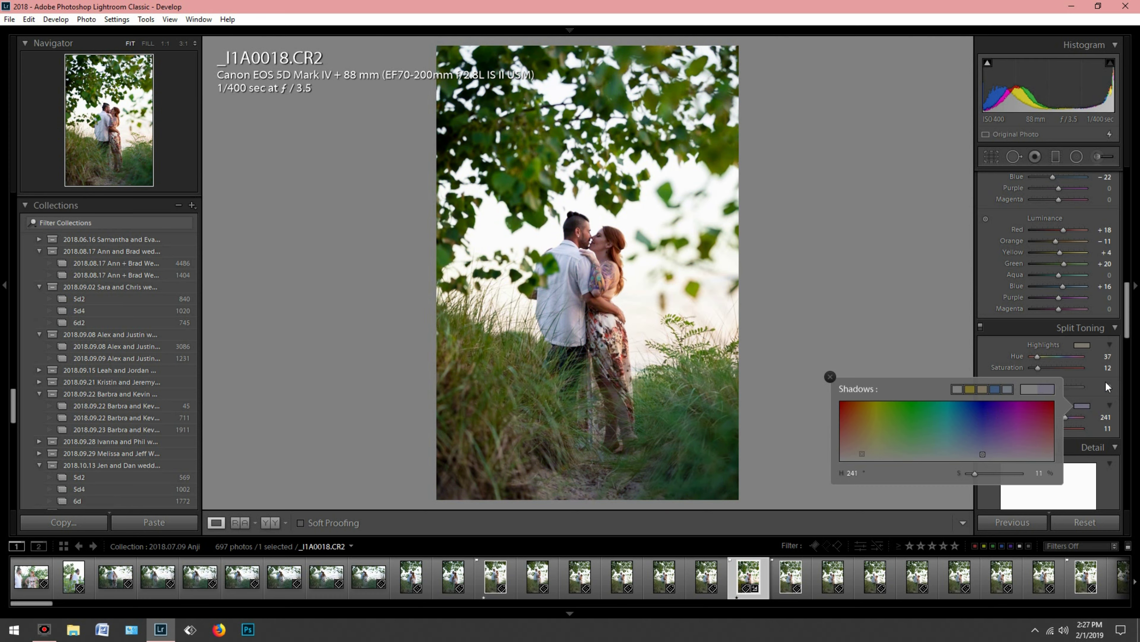
drag(1043, 427, 1036, 428)
drag(1056, 387, 1040, 387)
scroll(1062, 388, down, 3)
drag(1127, 310, 1127, 196)
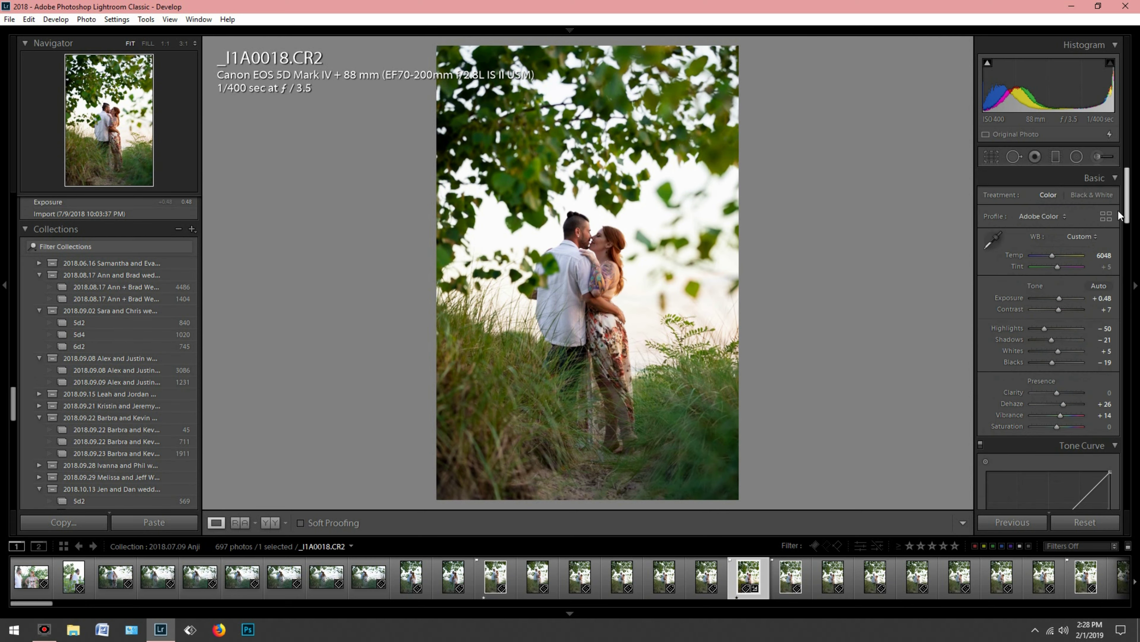
click(241, 522)
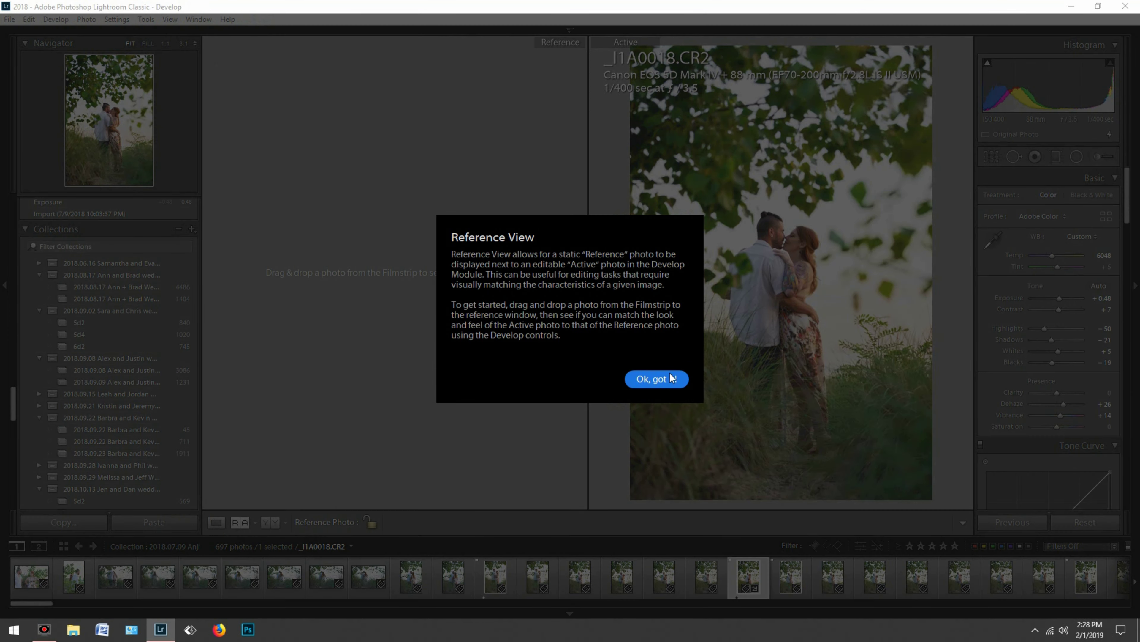
Dismiss the Reference View notice and send the photo to Photoshop's Liquify filter
click(657, 377)
key(ctrl+e)
key(ctrl+shift+x)
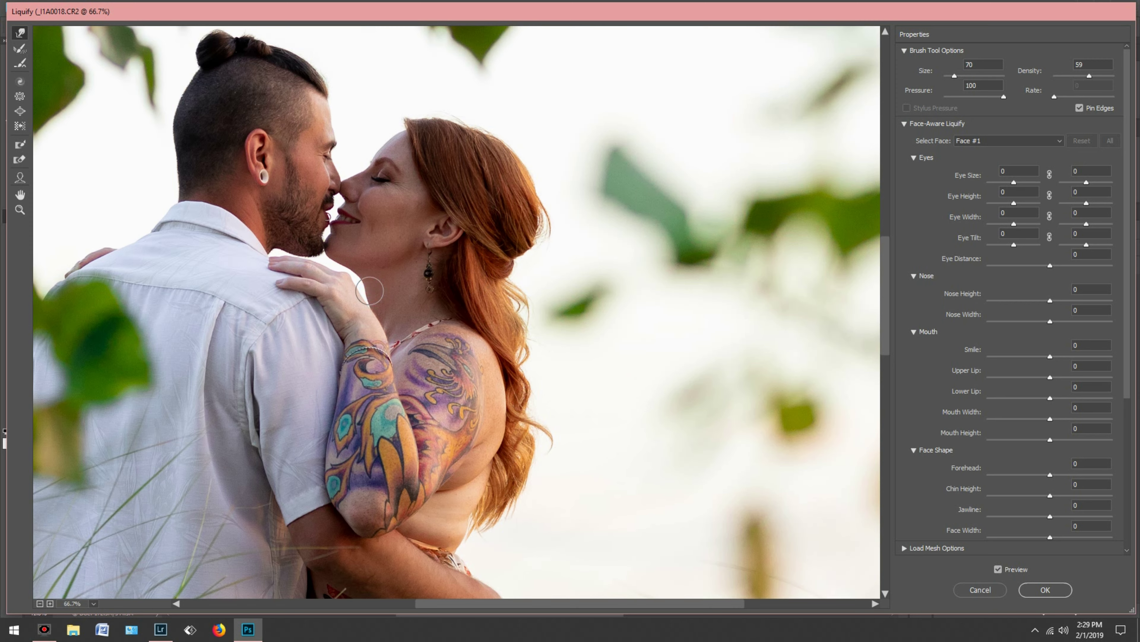
Enlarge the Liquify brush considerably
key(bracketright)
key(bracketright)
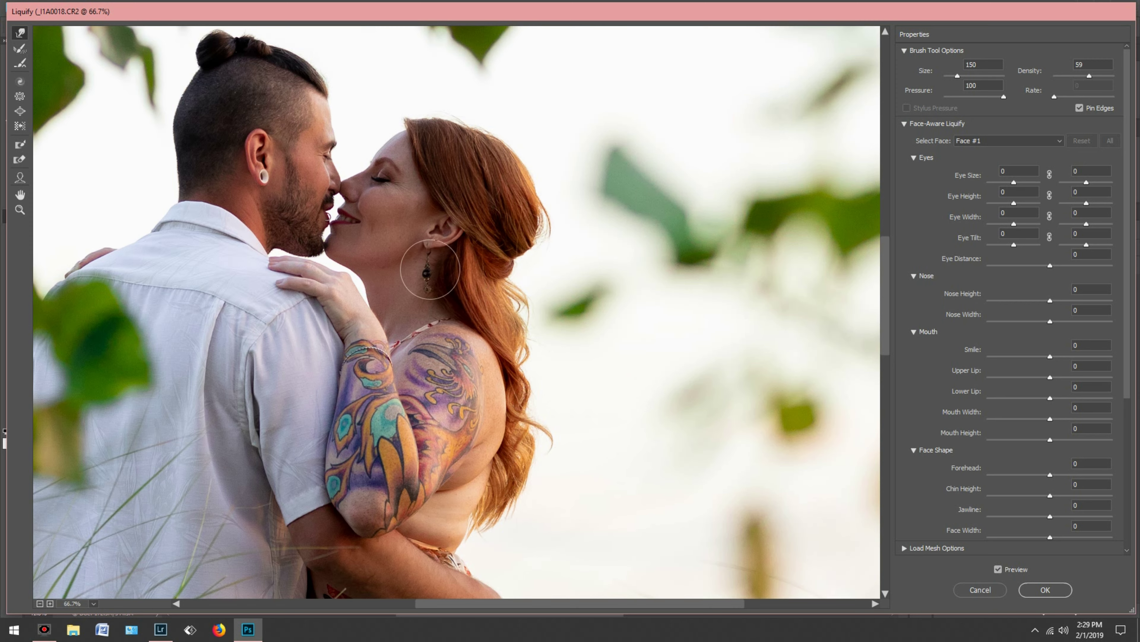
key(bracketright)
key(bracketright)
key(bracketright)
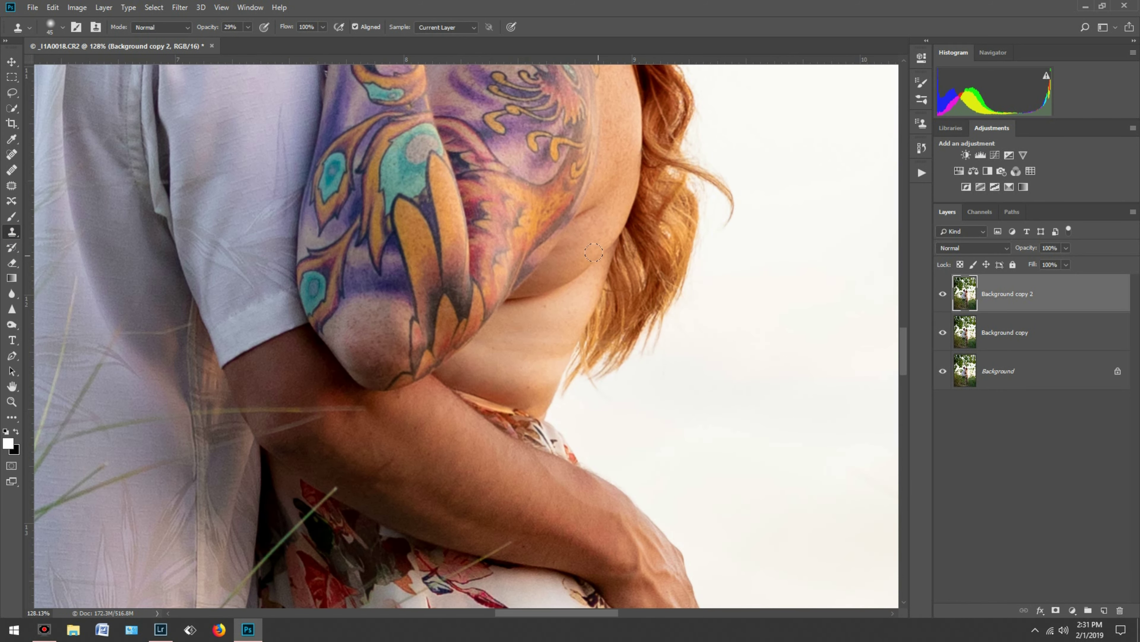
Clone Stamp clean sampled skin over the crease beside the tattooed arm
drag(594, 253, 604, 231)
click(616, 240)
click(577, 265)
click(545, 290)
click(531, 304)
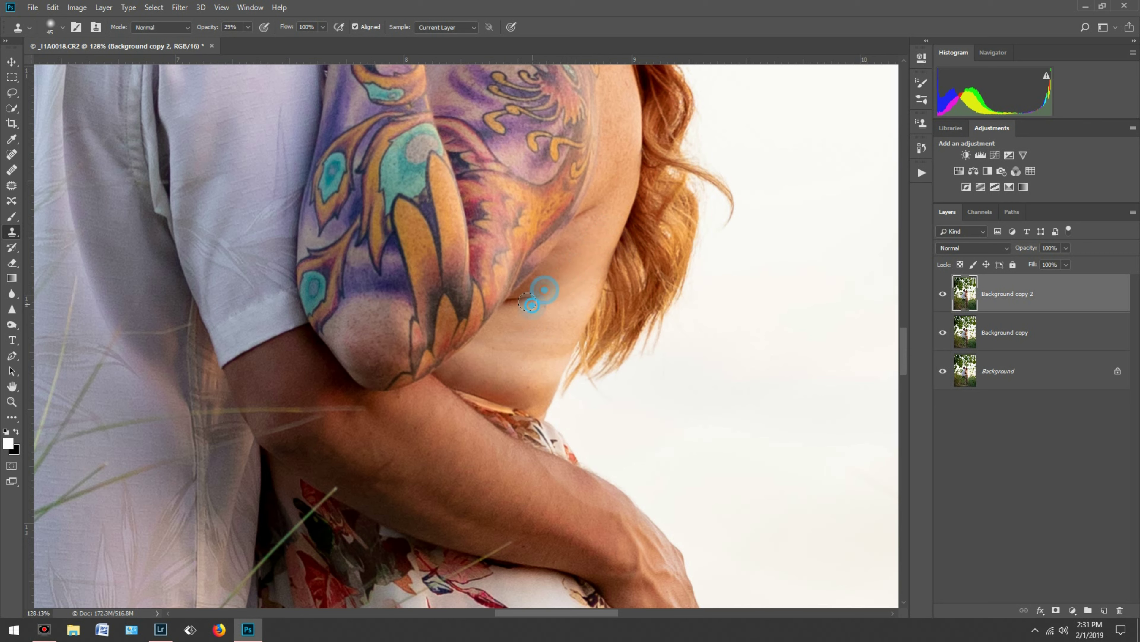
click(553, 278)
click(509, 304)
click(543, 365)
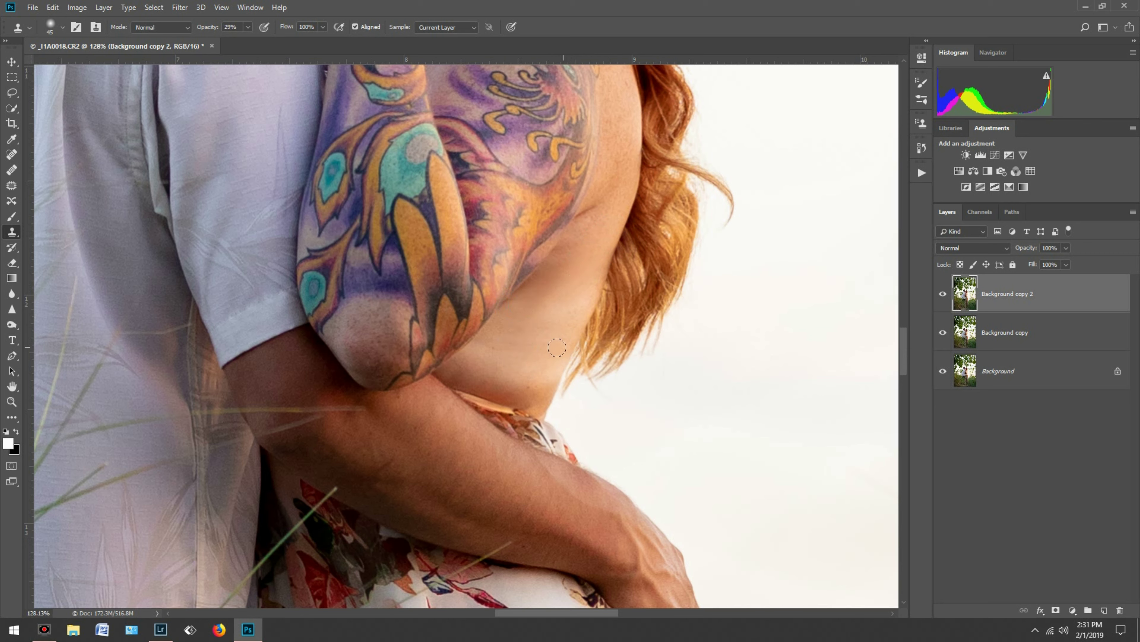
Spot-heal stray hairs along the hair edge, then reopen the Liquify filter
key(j)
scroll(522, 254, up, 10)
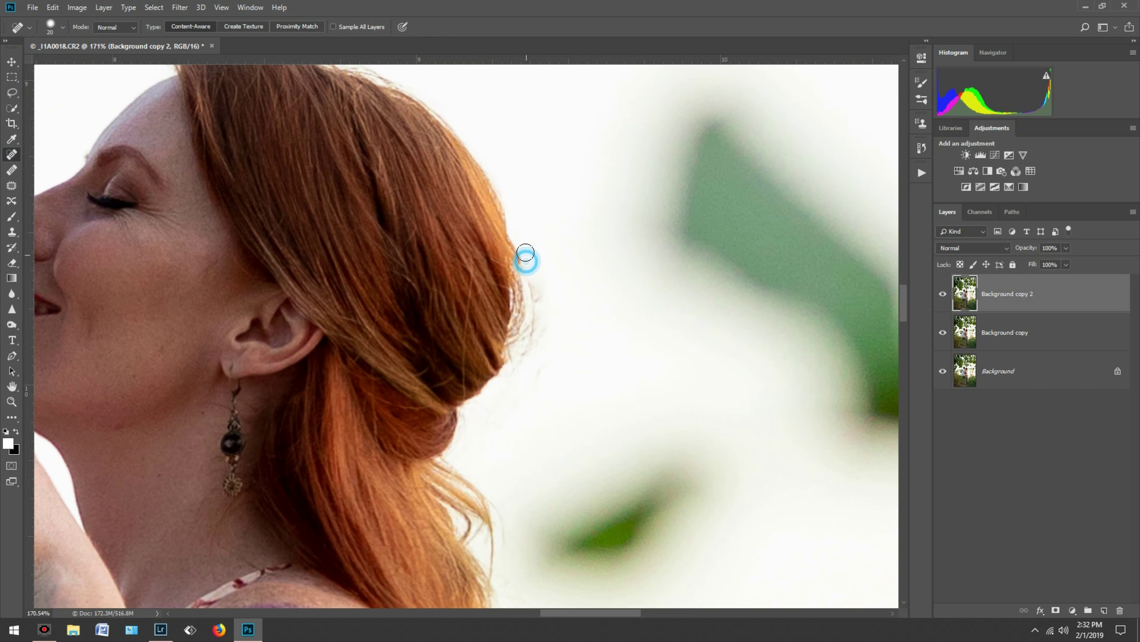
drag(522, 255, 537, 365)
scroll(651, 328, up, 3)
click(12, 231)
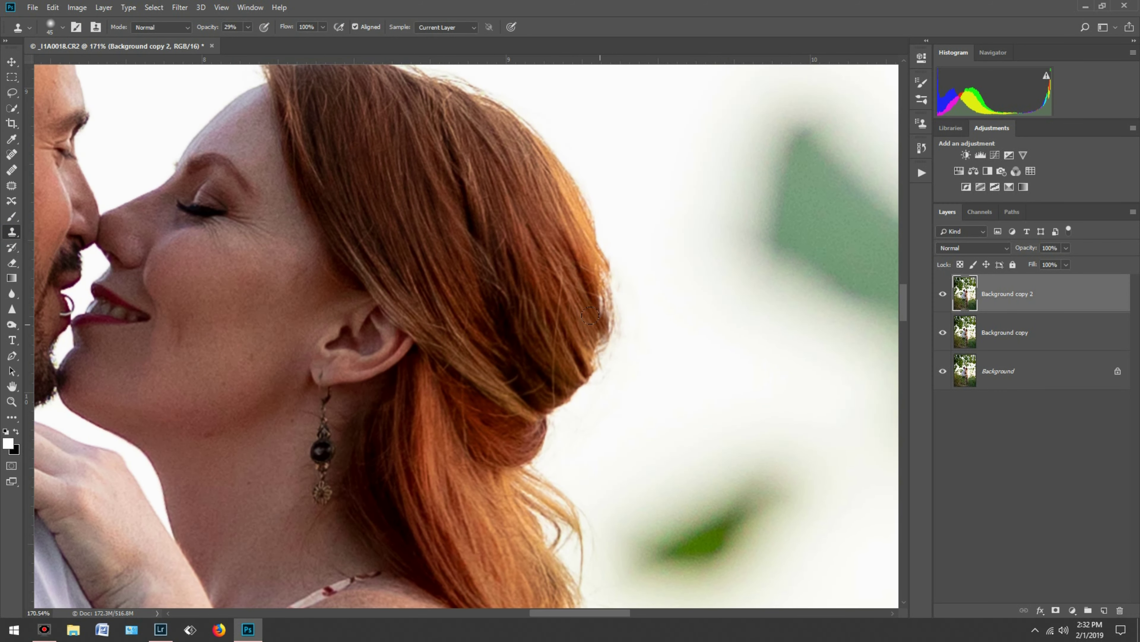
key(ctrl+shift+x)
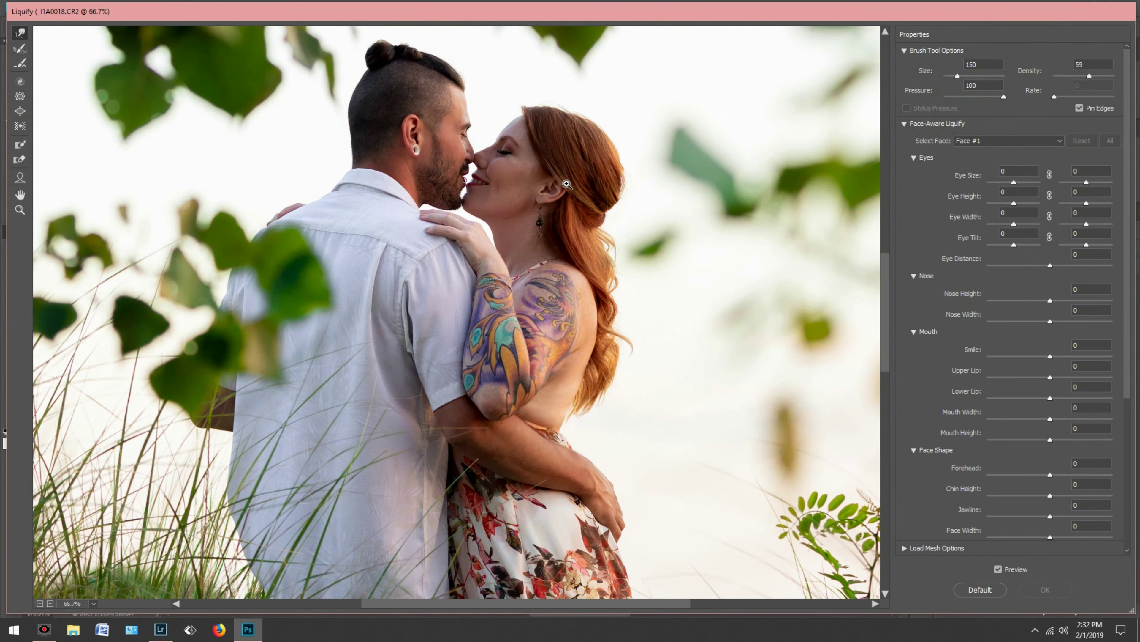
Zoom the Liquify view and shrink the brush to 45 px
scroll(654, 298, up, 3)
scroll(654, 298, up, 2)
key(bracketleft)
key(bracketleft)
key(bracketleft)
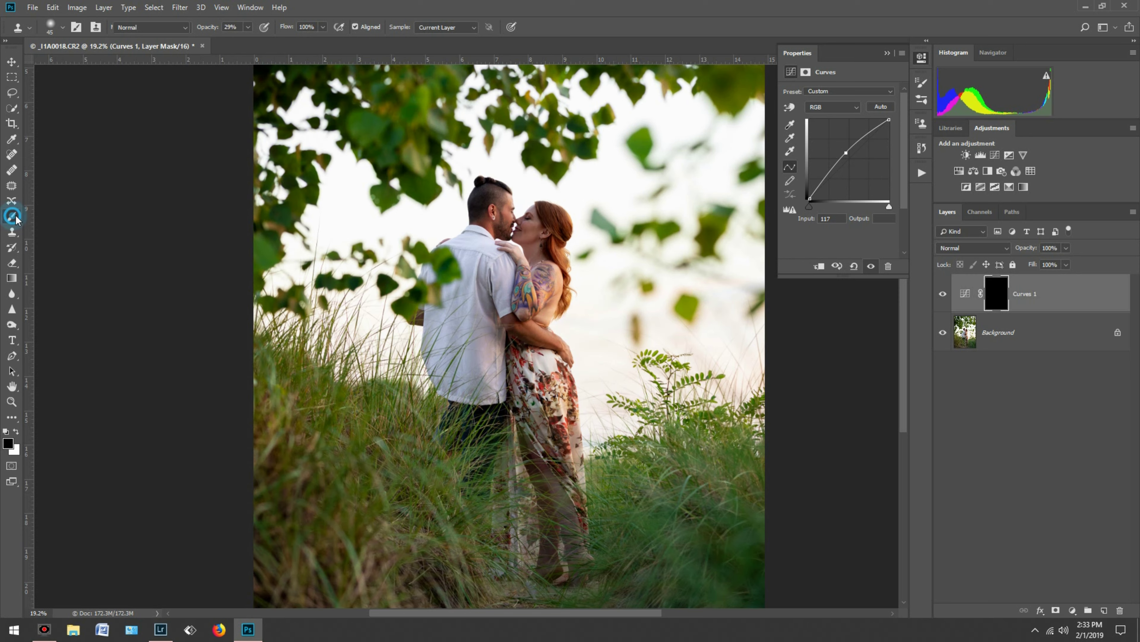
Paint Curves 1 brightening onto the couple, then add a darkening Curves 2 with inverted mask
mouse_move(518, 231)
mouse_down()
mouse_move(525, 335)
mouse_move(512, 345)
mouse_move(505, 237)
mouse_up()
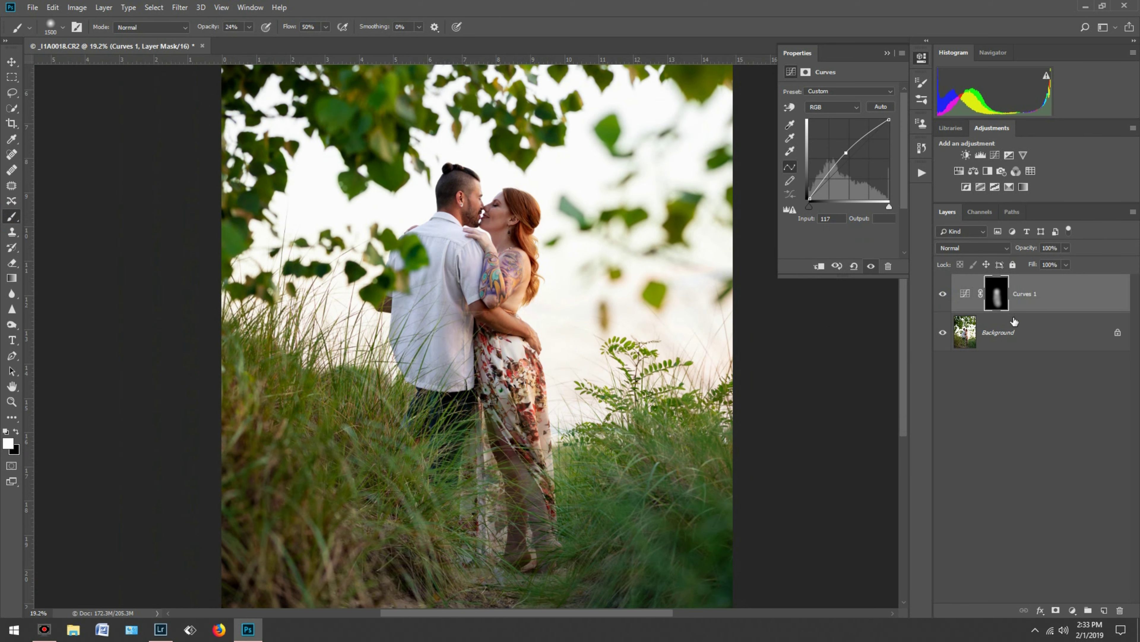
click(1072, 609)
click(1060, 468)
drag(850, 158, 850, 168)
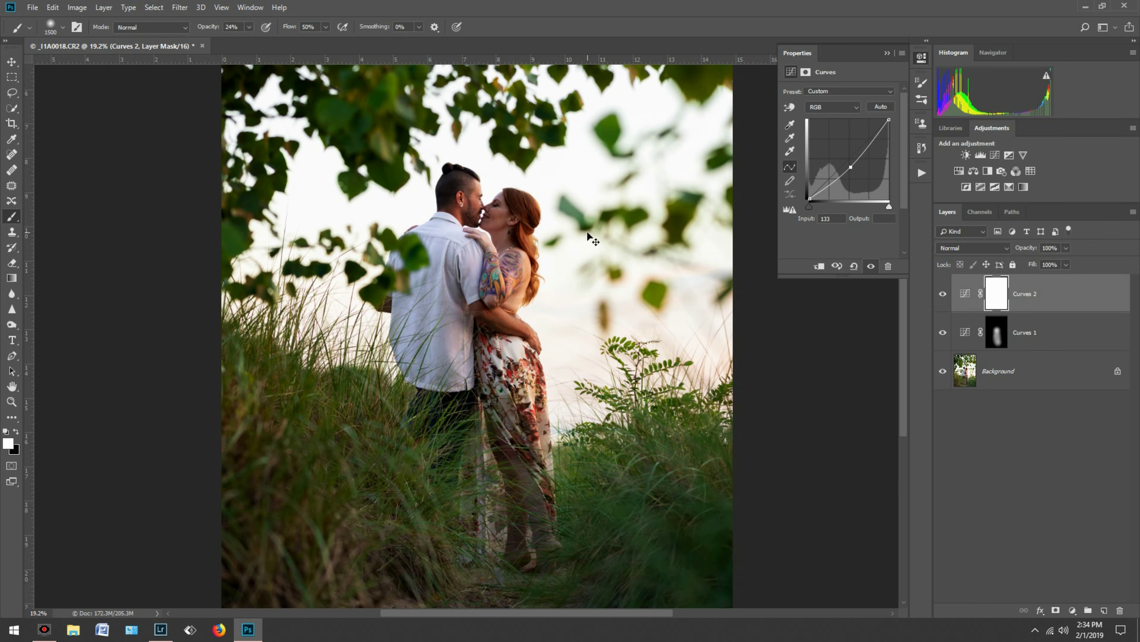
key(ctrl+i)
Paint Curves 2 darkening onto the hair bun with a 15% opacity, 125 px brush
scroll(587, 232, up, 5)
click(248, 28)
drag(248, 40, 242, 40)
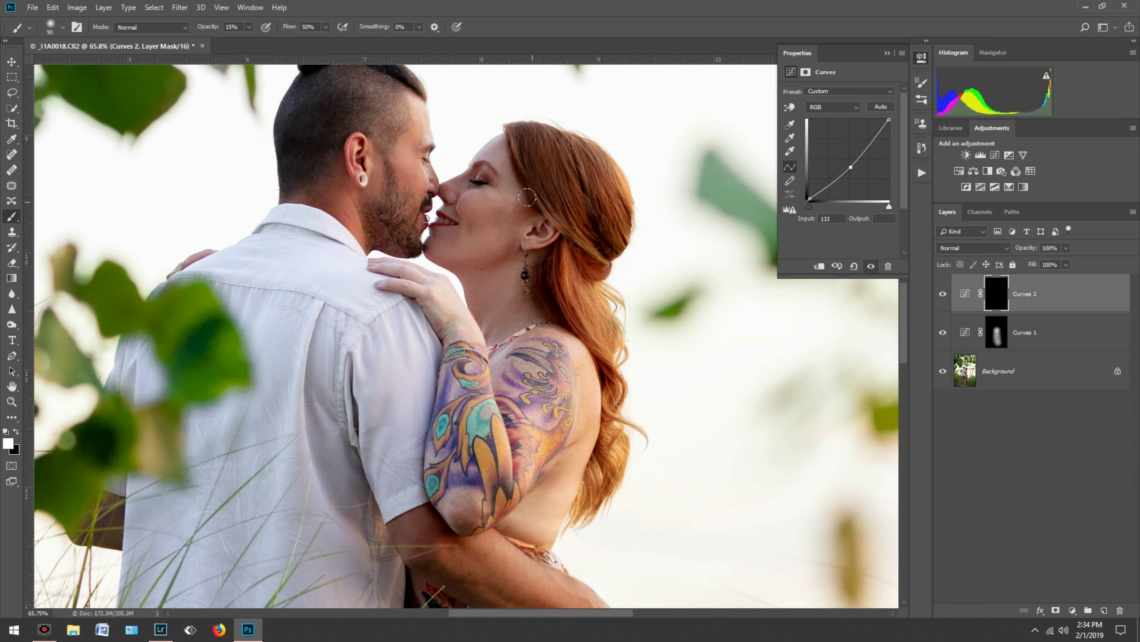
drag(573, 263, 589, 265)
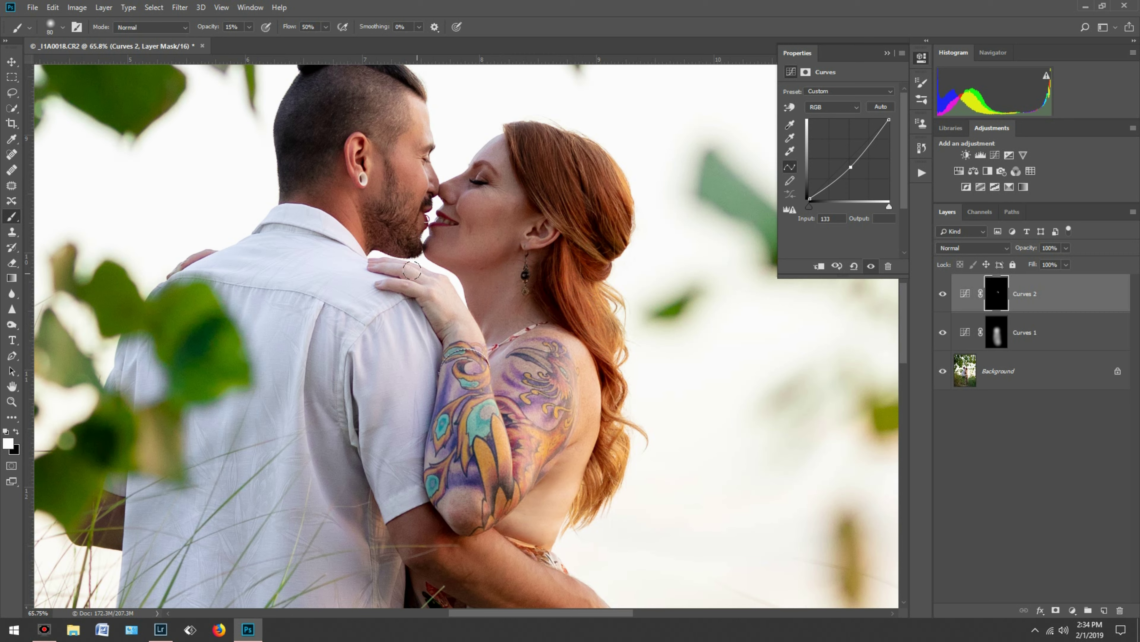
key(bracketleft)
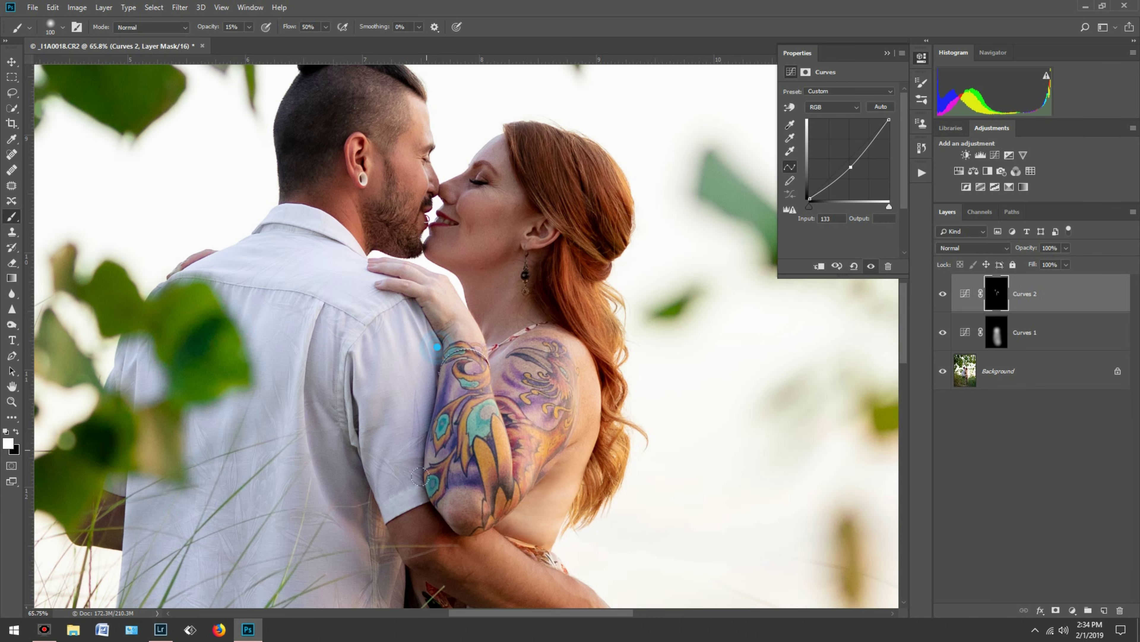
scroll(548, 432, up, 5)
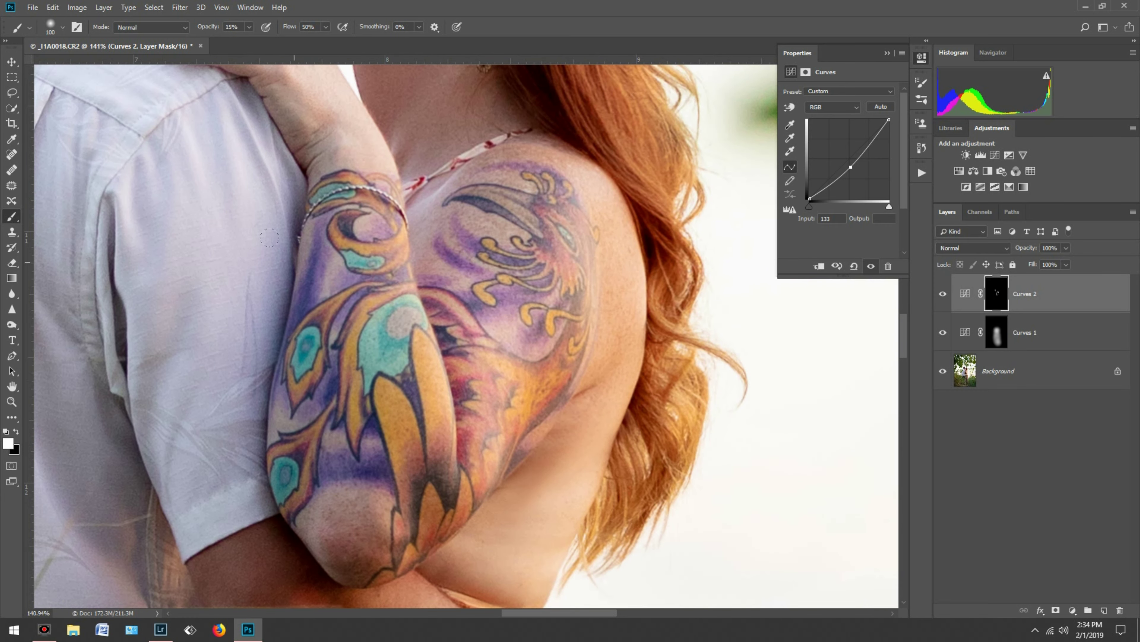
scroll(269, 238, down, 6)
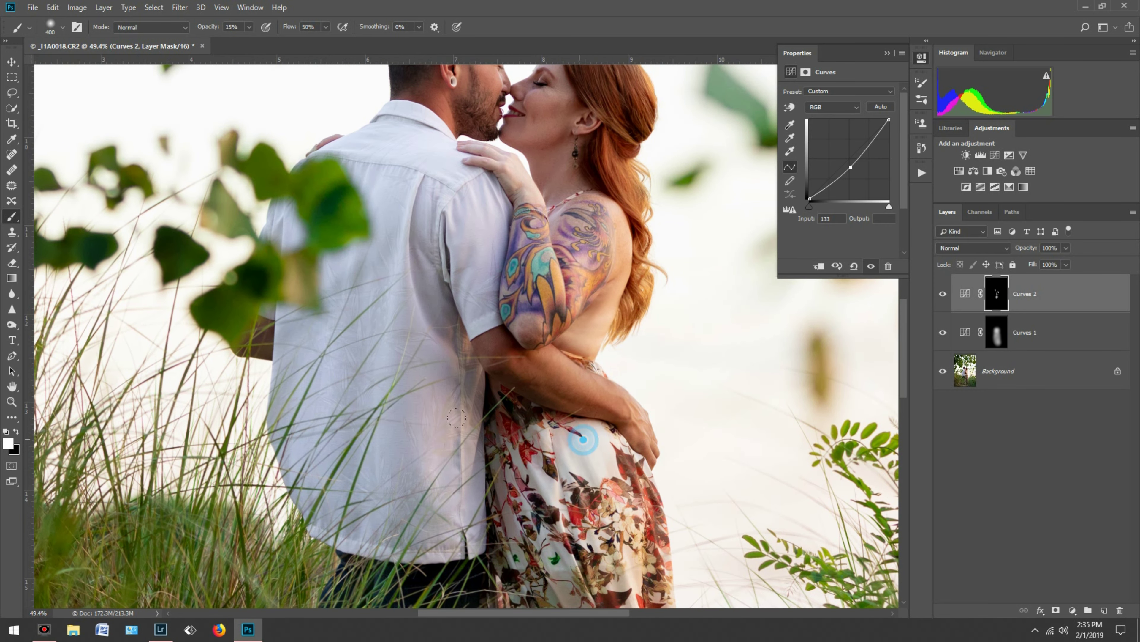
scroll(471, 366, down, 5)
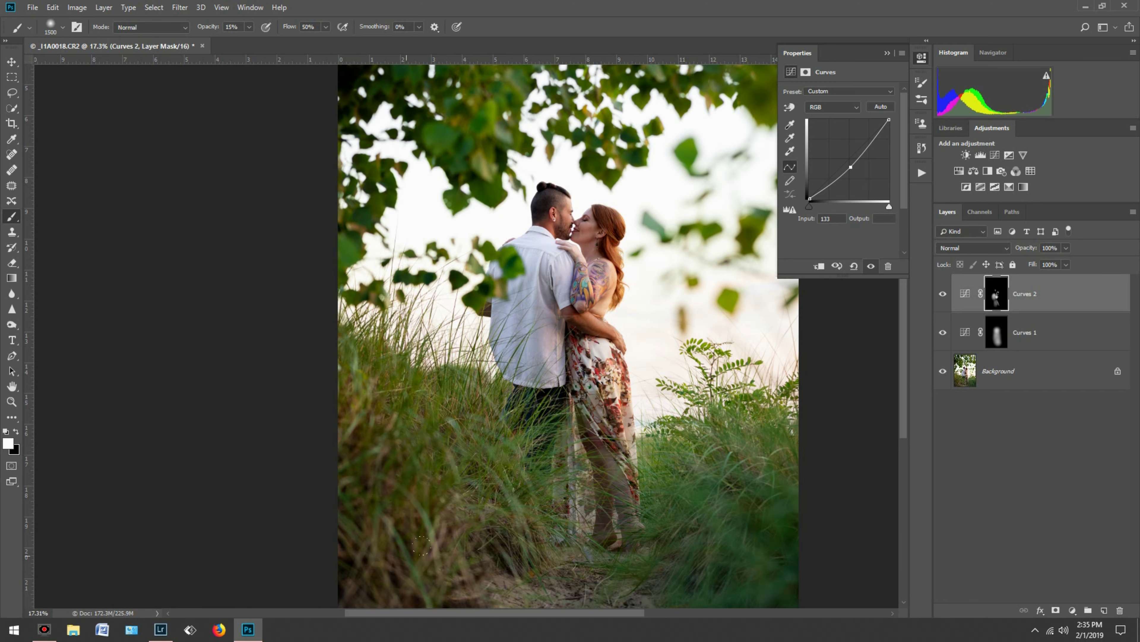
Paint the darkening into the grass, compare with Curves 2 hidden, and add Brightness/Contrast
click(726, 470)
scroll(494, 314, up, 5)
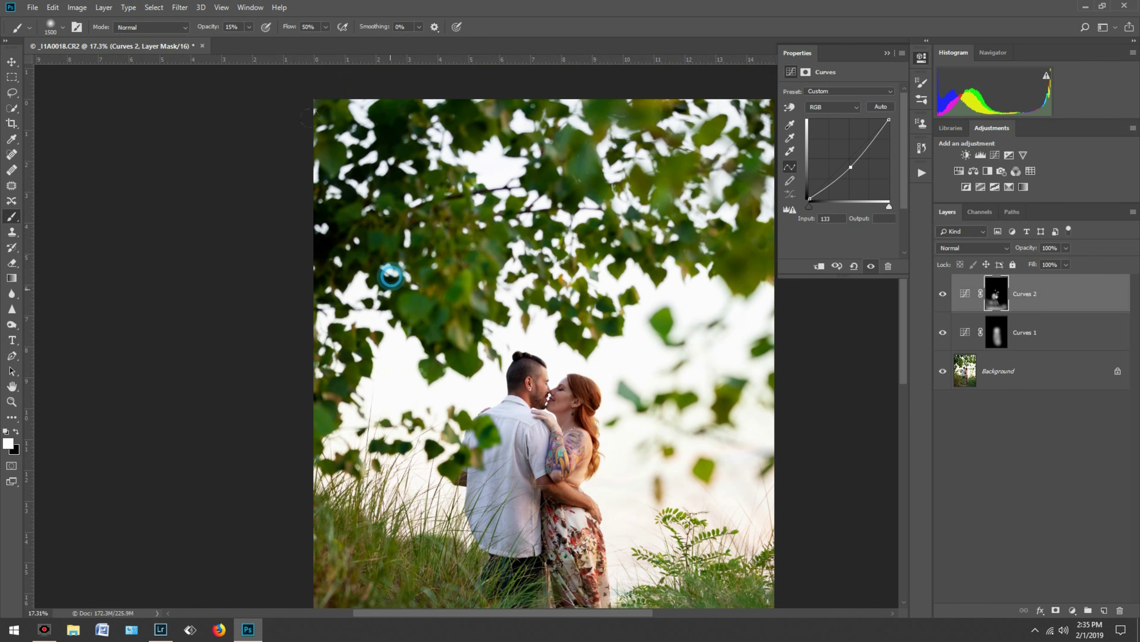
scroll(494, 315, down, 1)
click(944, 296)
click(943, 332)
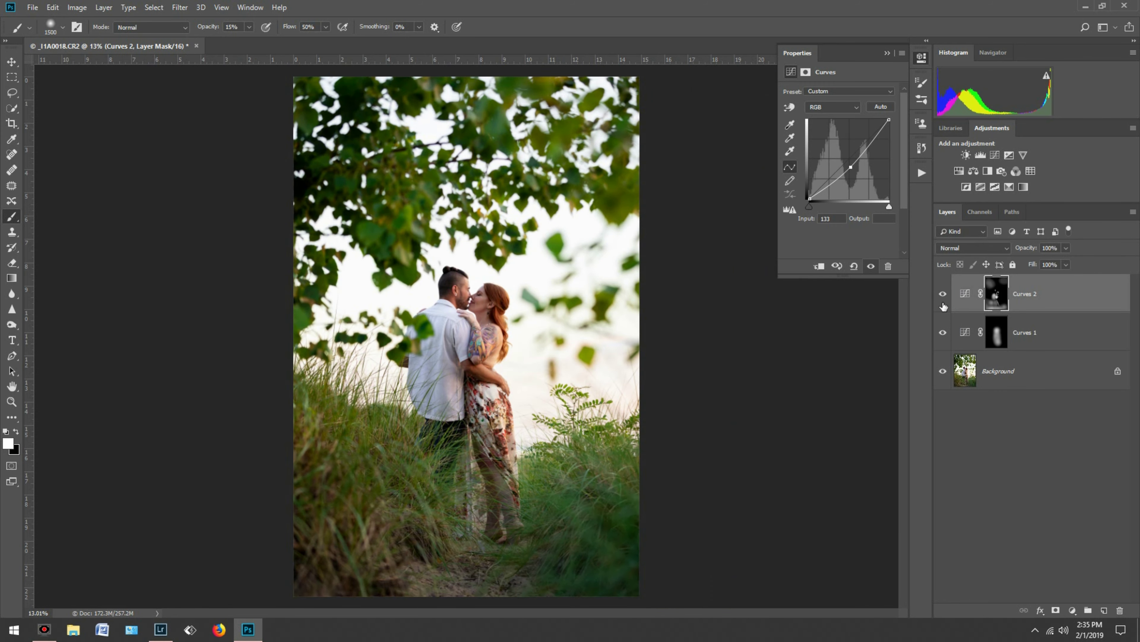
scroll(423, 316, up, 1)
click(1073, 609)
click(1105, 435)
Set Contrast 26 and Brightness −95, masking the darkening off the couple in black
drag(839, 145, 848, 146)
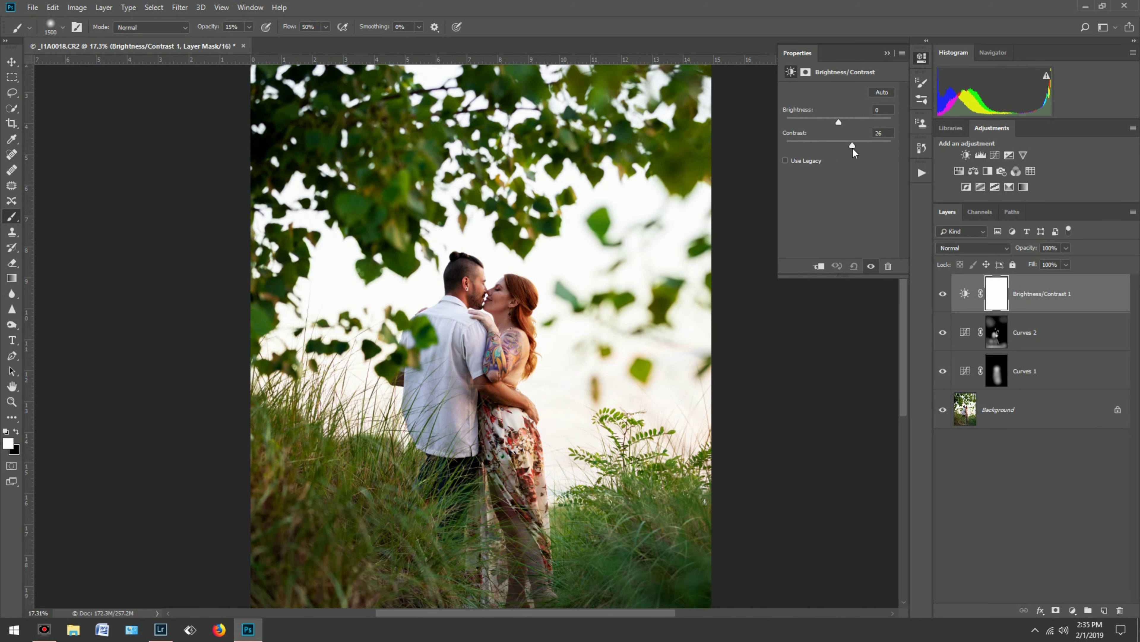
key(x)
click(476, 301)
drag(838, 122, 806, 128)
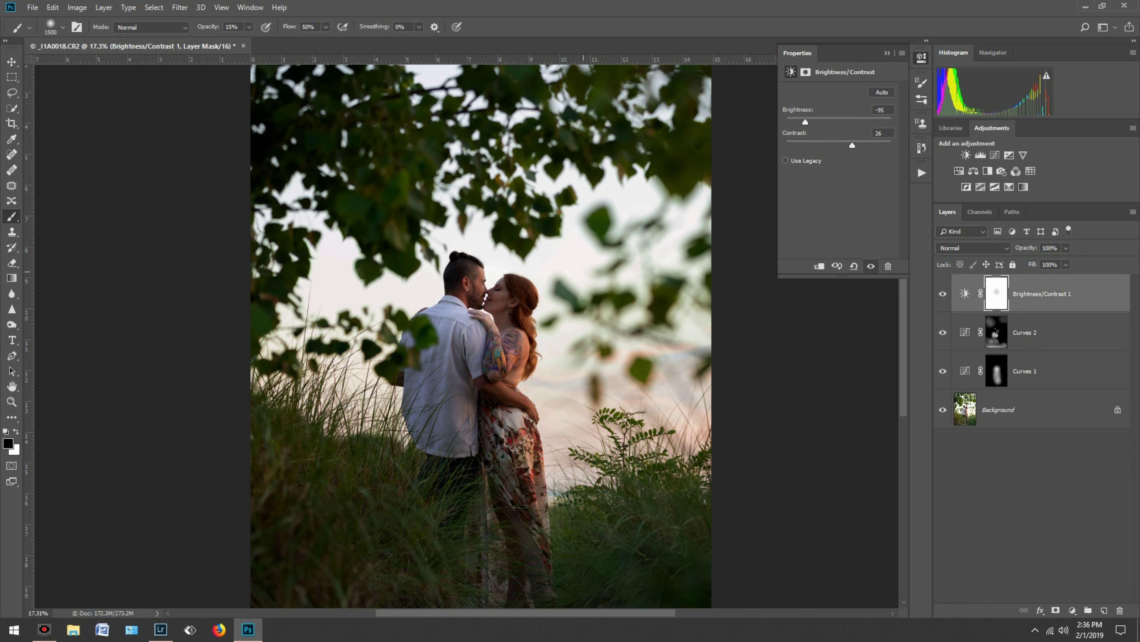
mouse_move(489, 346)
mouse_down()
mouse_move(489, 405)
mouse_move(440, 404)
mouse_up()
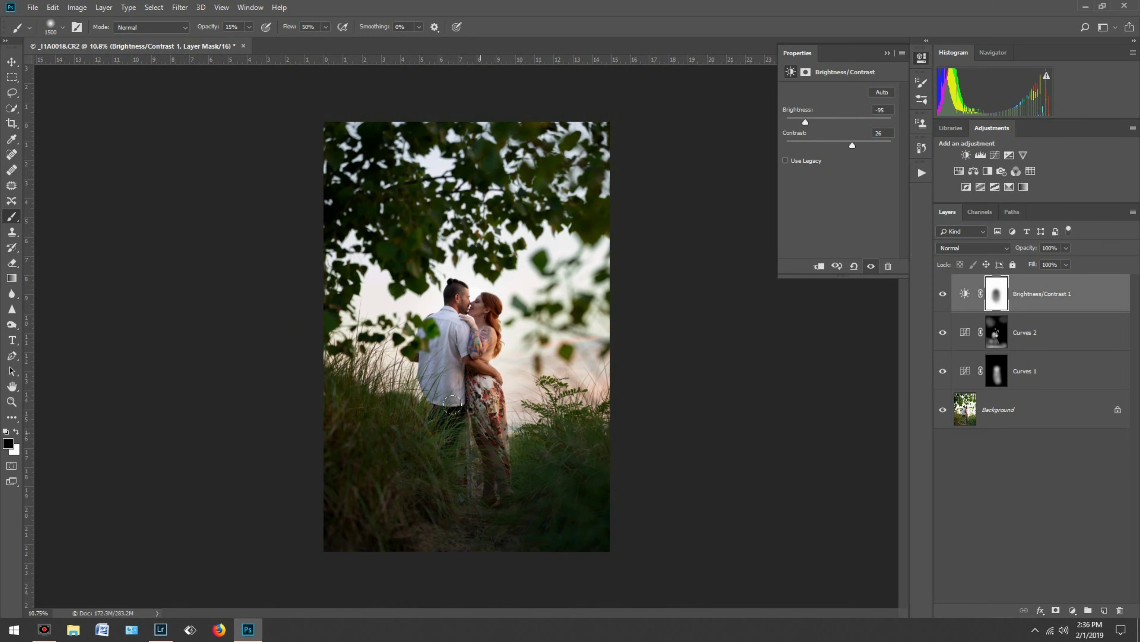
scroll(423, 356, up, 3)
scroll(404, 225, up, 2)
key(bracketleft)
key(bracketleft)
key(bracketleft)
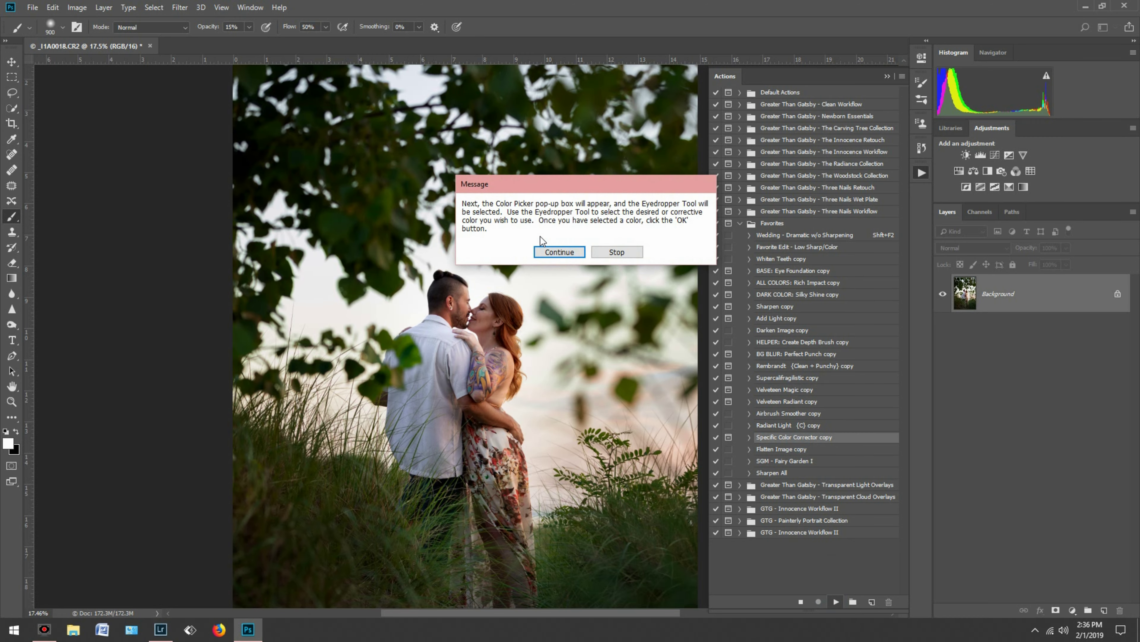
Run the Specific Color Corrector action on sampled skin colour and set brush opacity 39%
click(555, 250)
key(Return)
click(508, 380)
key(Return)
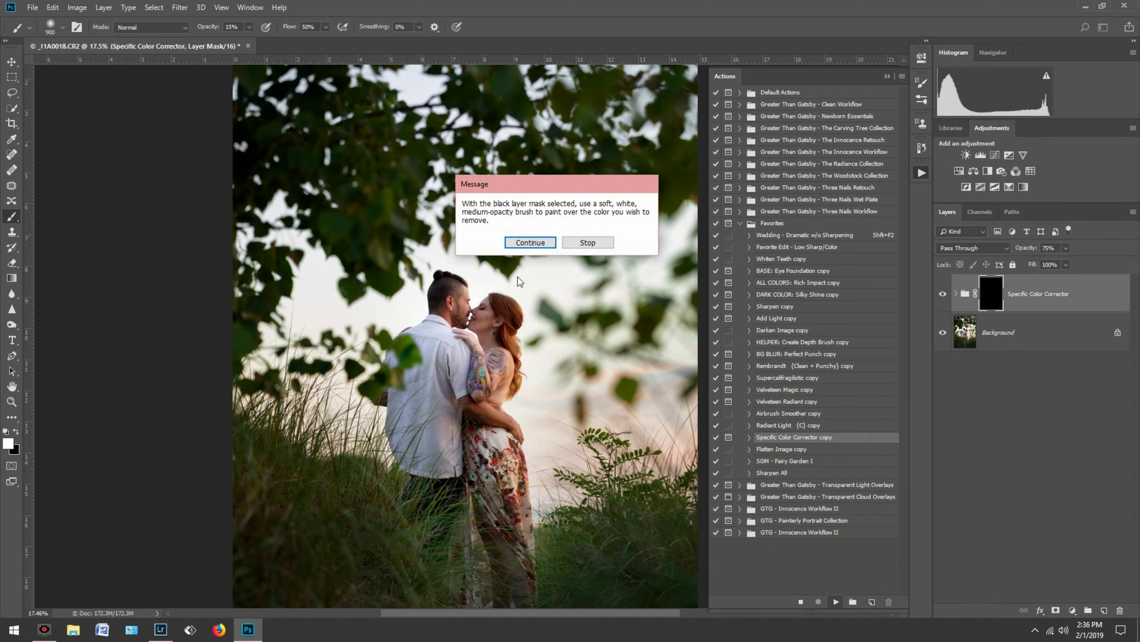
key(Return)
click(249, 27)
drag(257, 42, 263, 43)
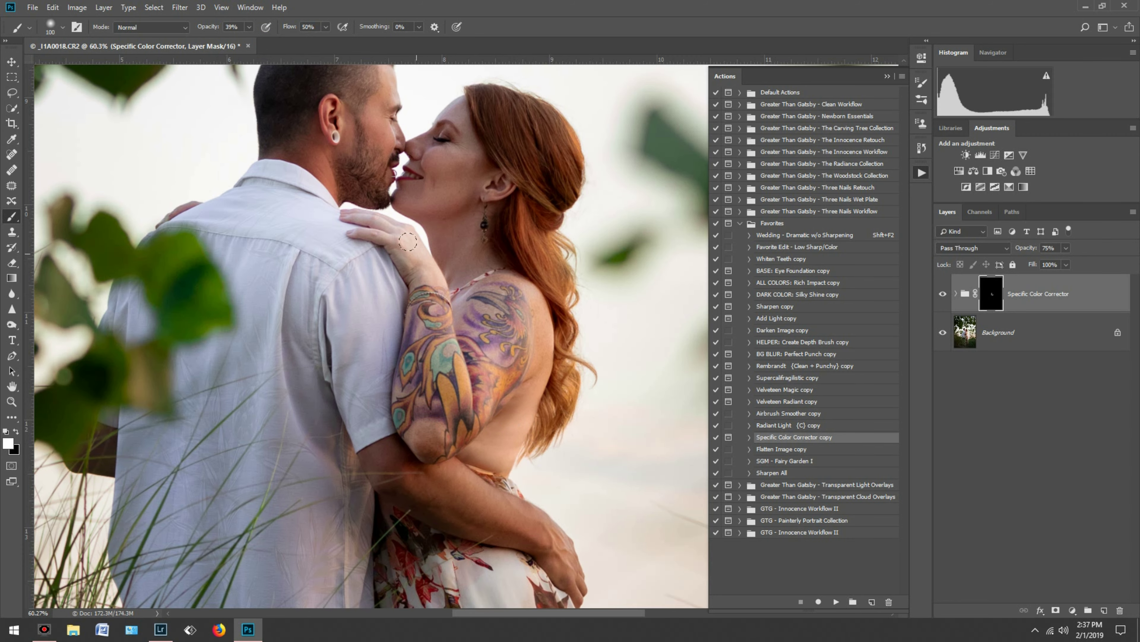
Switch to white and paint the colour correction onto the woman's skin and legs
scroll(352, 216, up, 2)
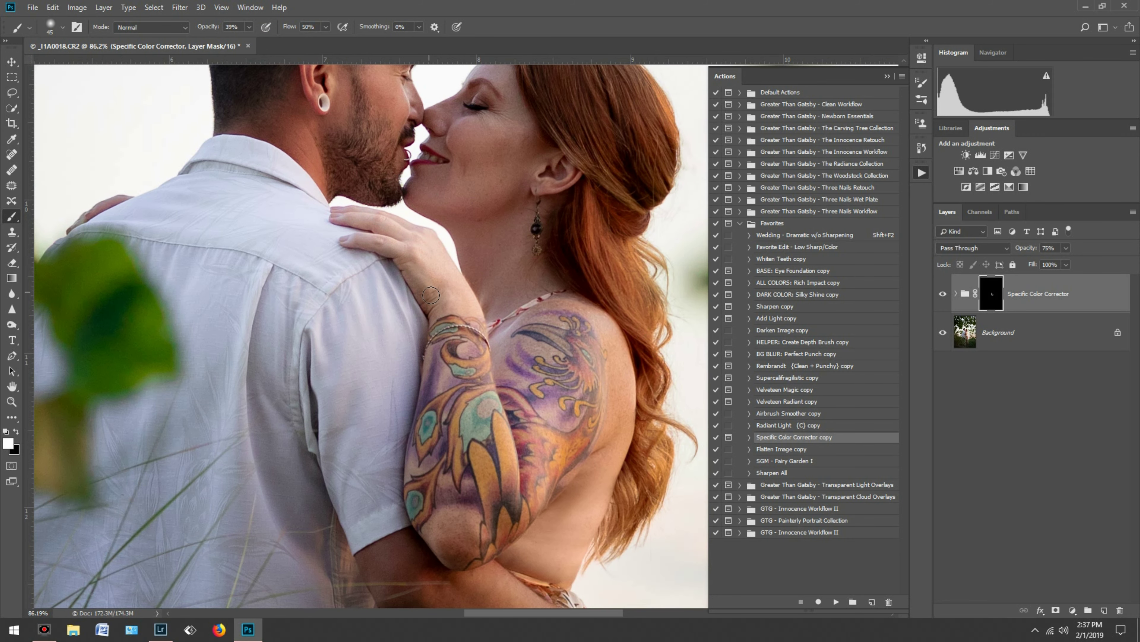
scroll(396, 240, up, 3)
key(x)
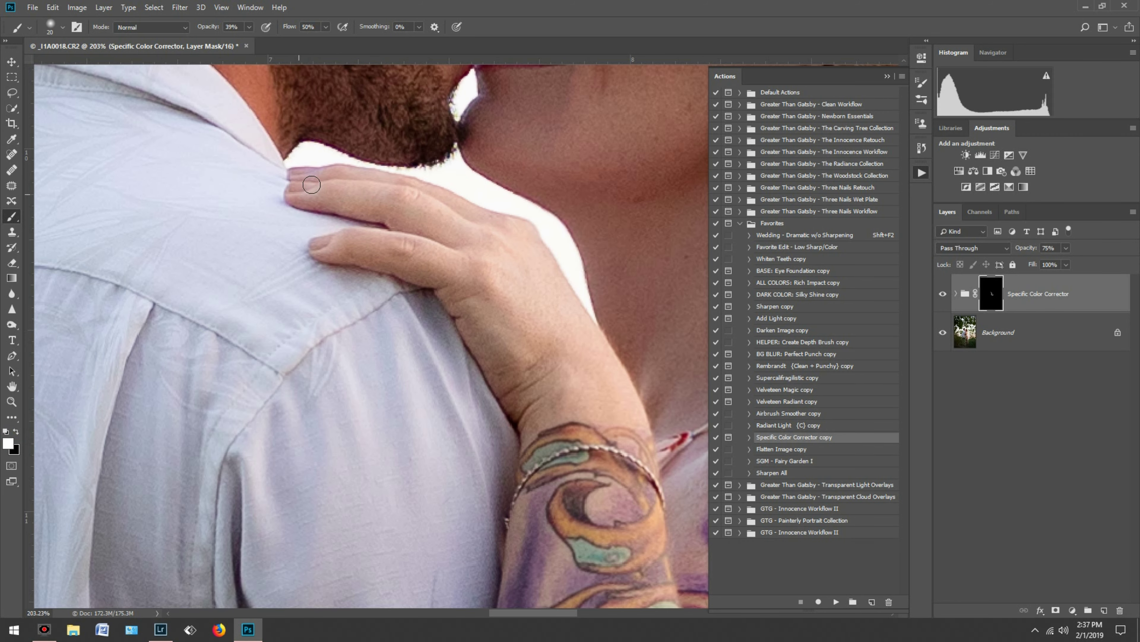
scroll(310, 187, down, 3)
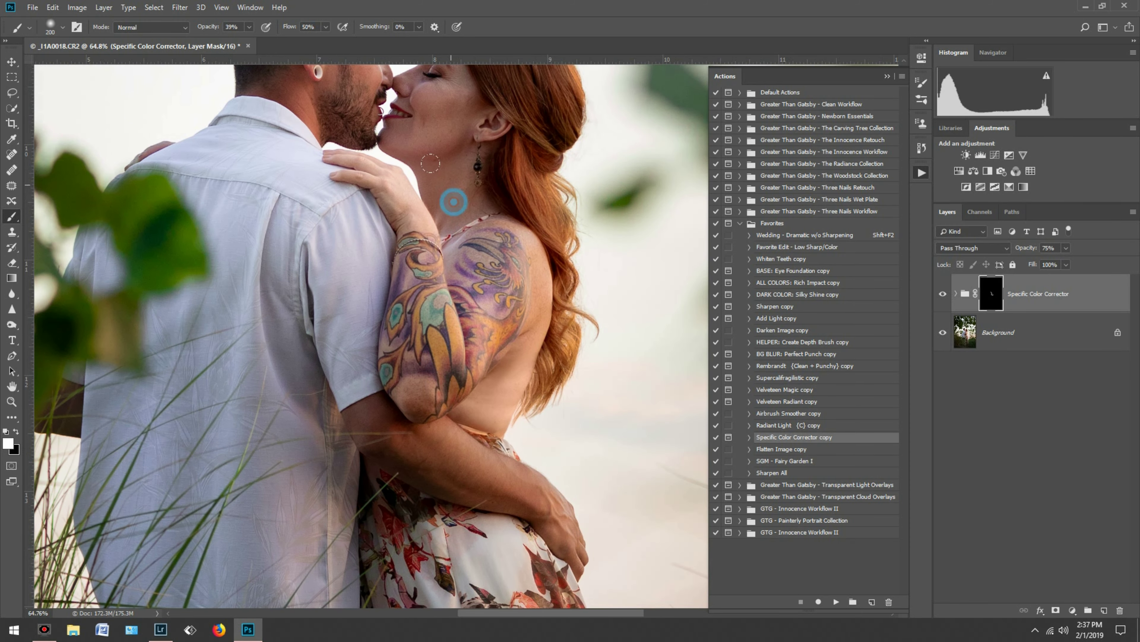
scroll(430, 166, up, 2)
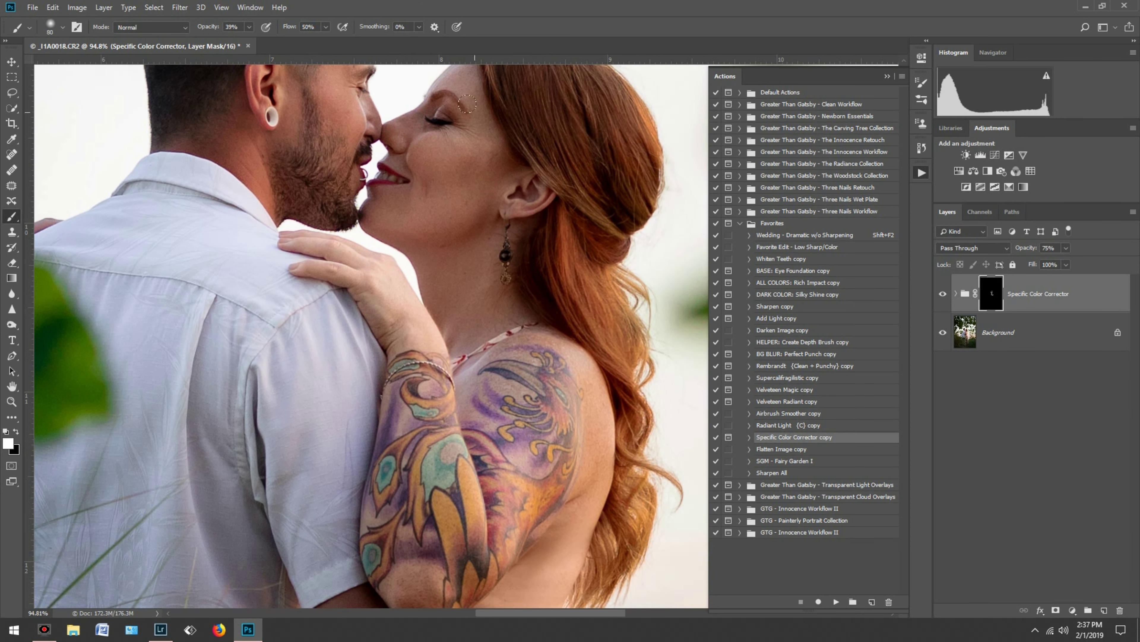
scroll(467, 103, up, 1)
scroll(489, 131, down, 3)
scroll(517, 157, up, 1)
scroll(545, 185, up, 1)
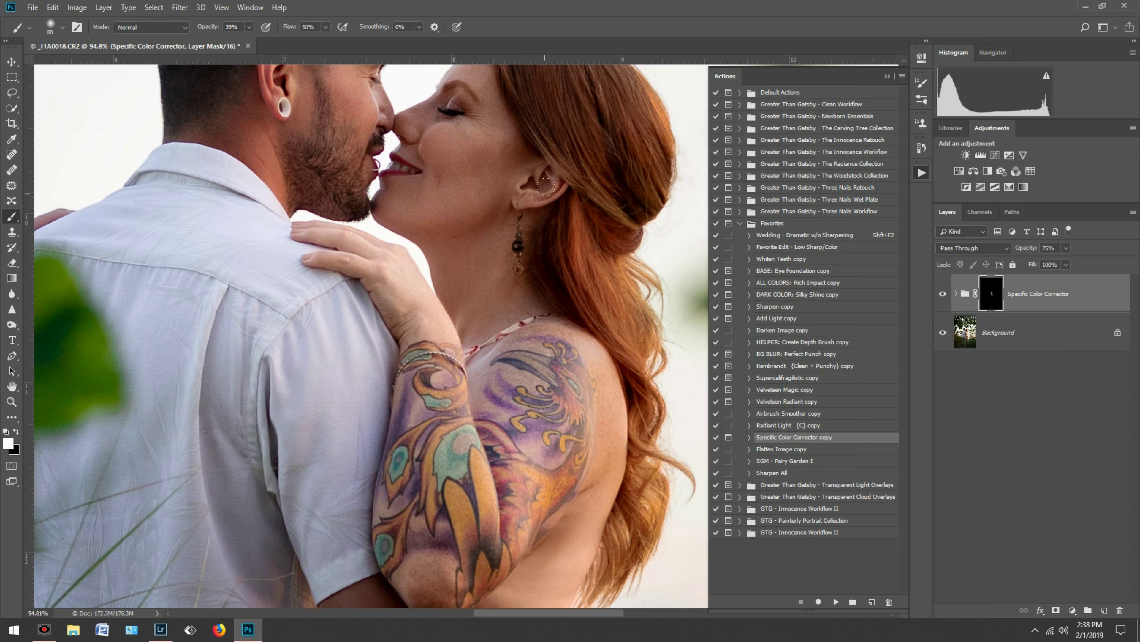
scroll(546, 186, down, 3)
scroll(534, 369, down, 3)
scroll(463, 331, down, 2)
Set the brush to 24% opacity and 150 px size for further painting
key(bracketright)
key(bracketright)
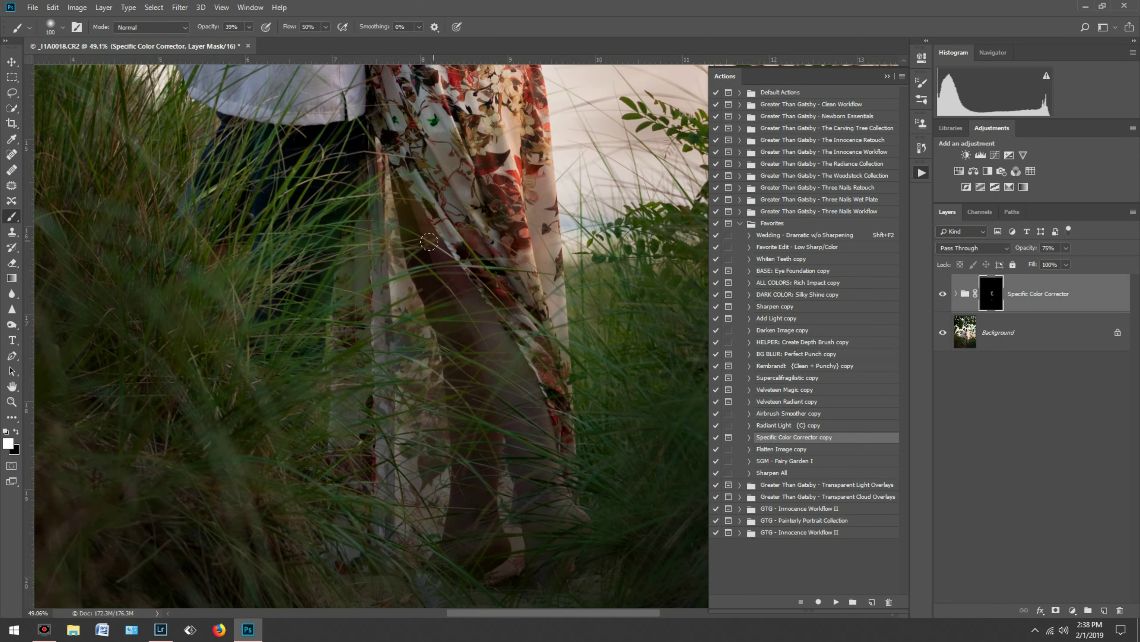
scroll(429, 242, up, 2)
key(bracketleft)
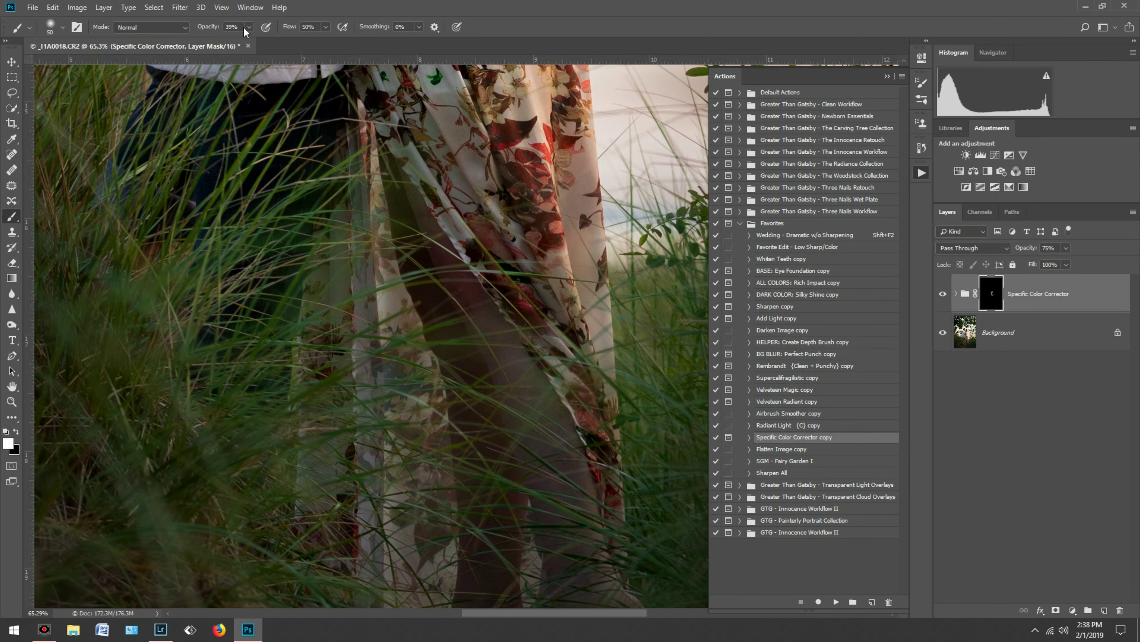
drag(245, 30, 229, 36)
key(2)
key(4)
key(bracketright)
key(bracketright)
Lower the Specific Color Corrector group's opacity to 46%, then delete the group
scroll(478, 516, down, 3)
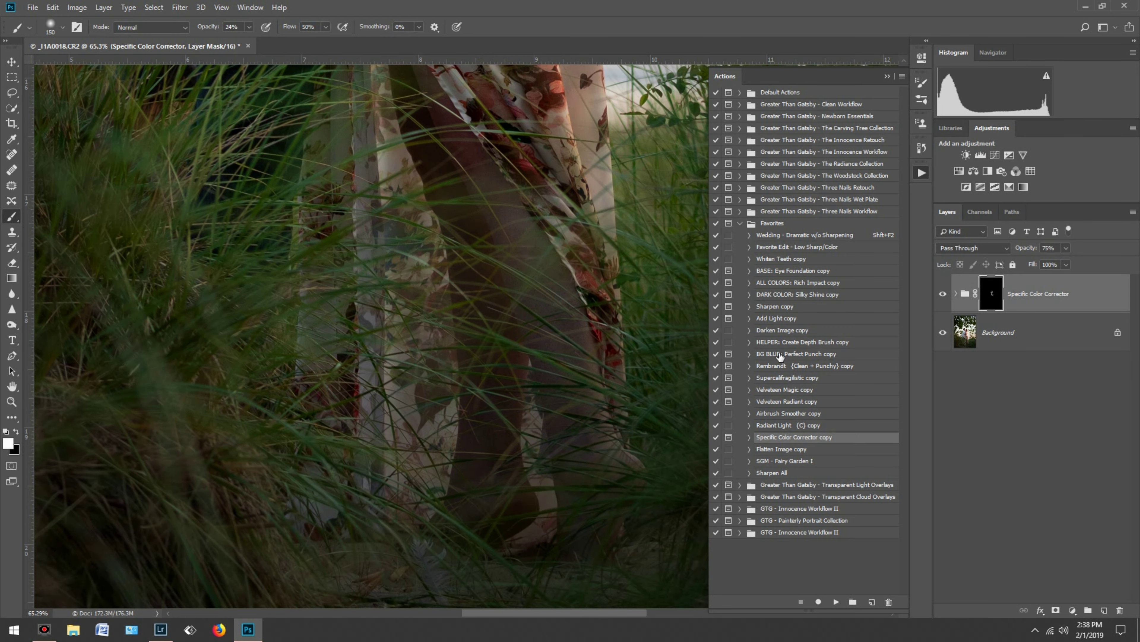
scroll(726, 356, down, 3)
click(1066, 248)
mouse_move(1068, 261)
mouse_down()
mouse_move(1040, 269)
mouse_move(1051, 265)
mouse_up()
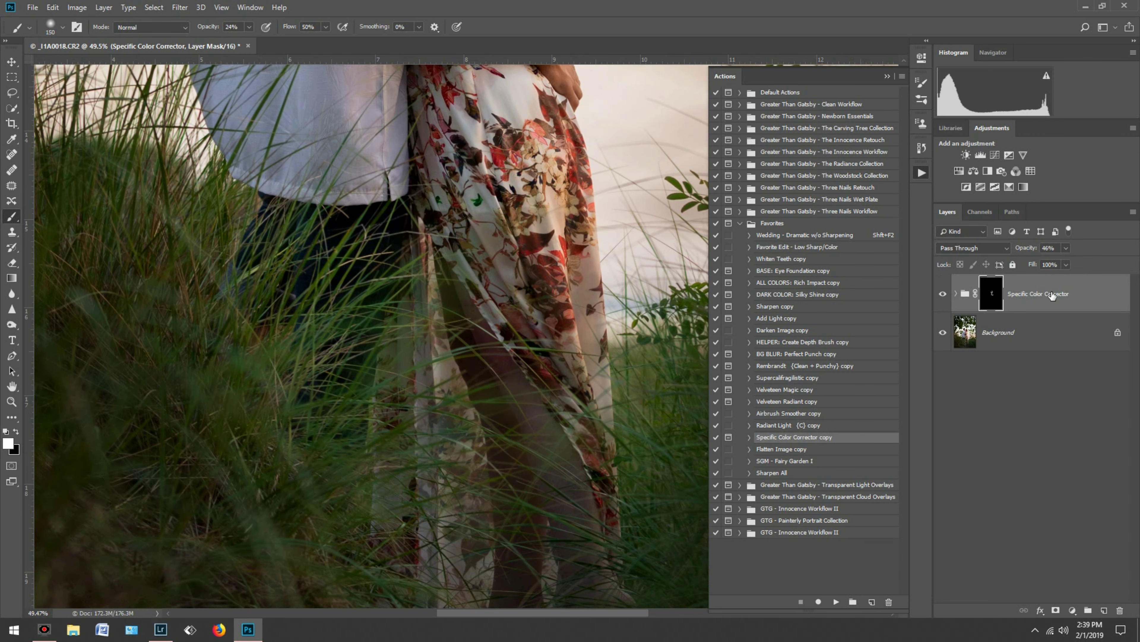
key(Delete)
Replay the Specific Color Corrector action and sample the legs' colour to correct
click(509, 234)
click(836, 601)
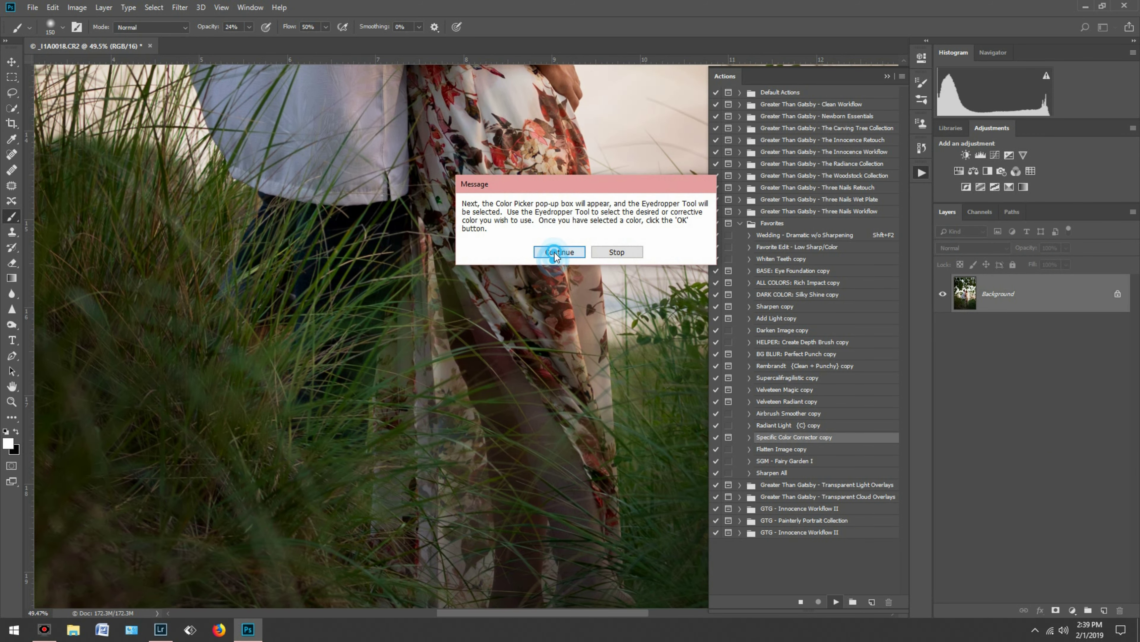
click(560, 250)
click(553, 407)
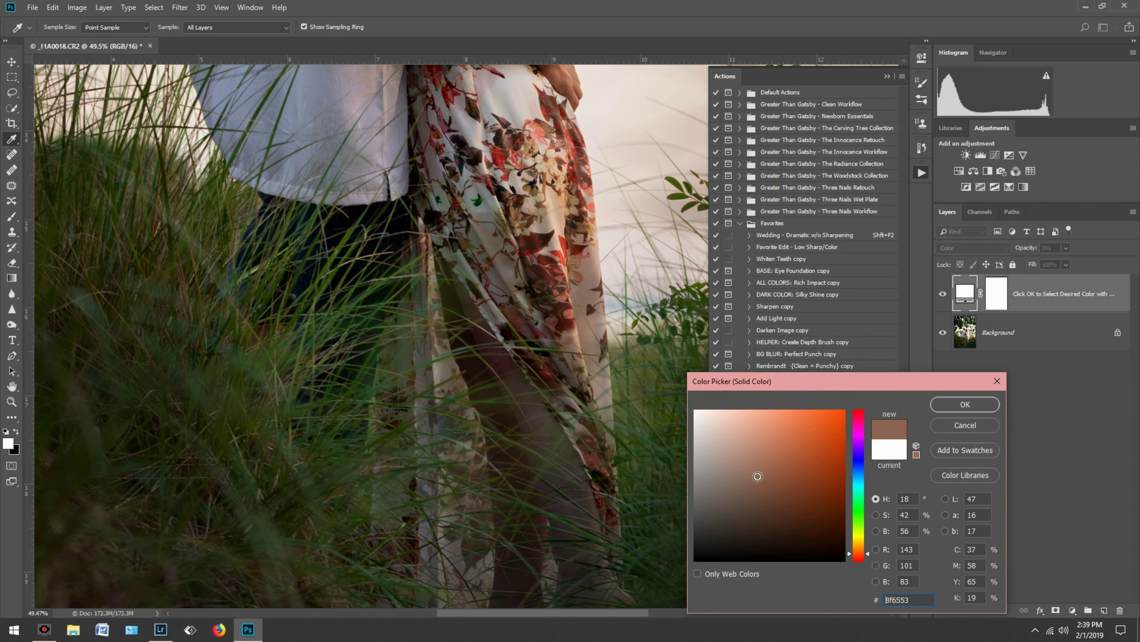
key(Return)
key(Return)
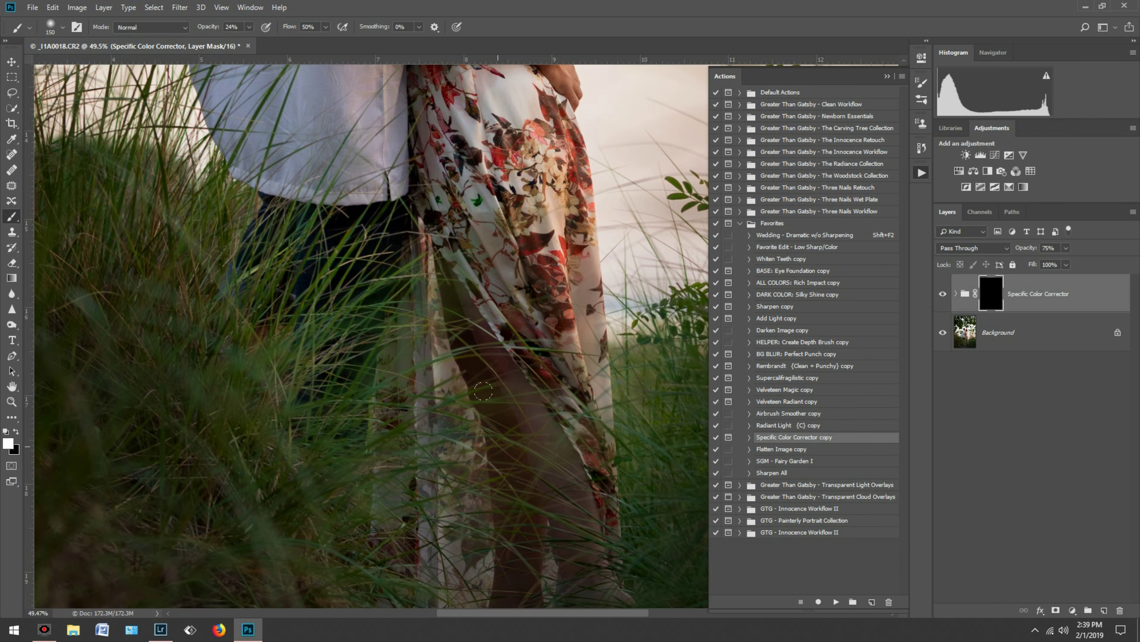
Adjust the correction group's opacity
scroll(559, 494, down, 5)
drag(1066, 247, 1046, 264)
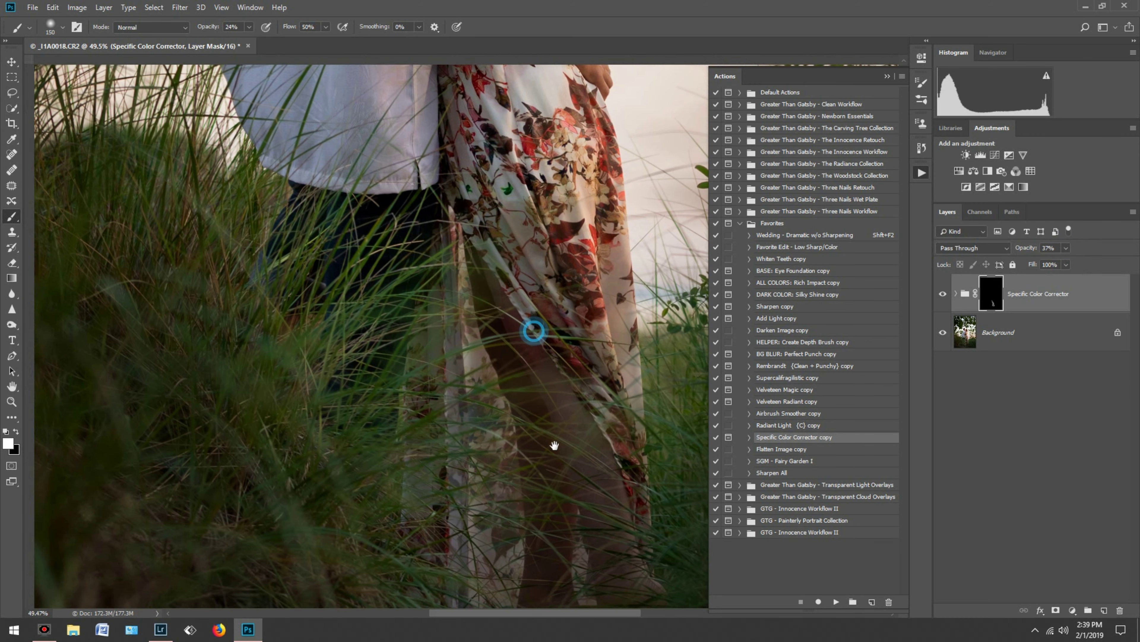
scroll(588, 414, up, 5)
click(1066, 248)
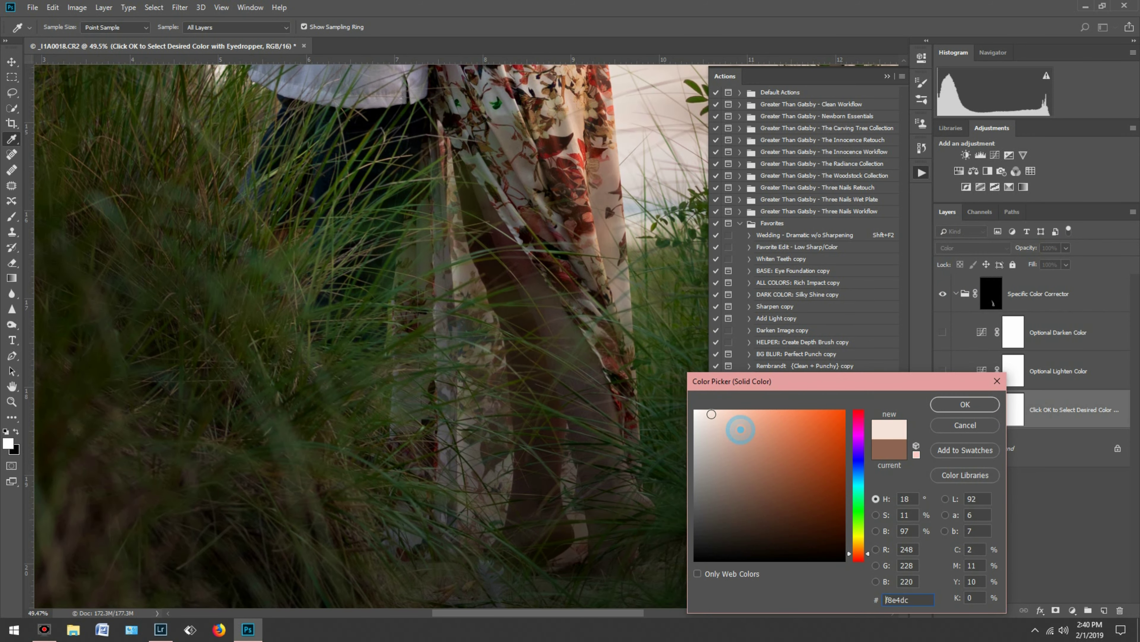
Set a warmer replacement colour at Hue 28, lower opacity to 40%, and flatten
drag(858, 546, 859, 539)
click(768, 484)
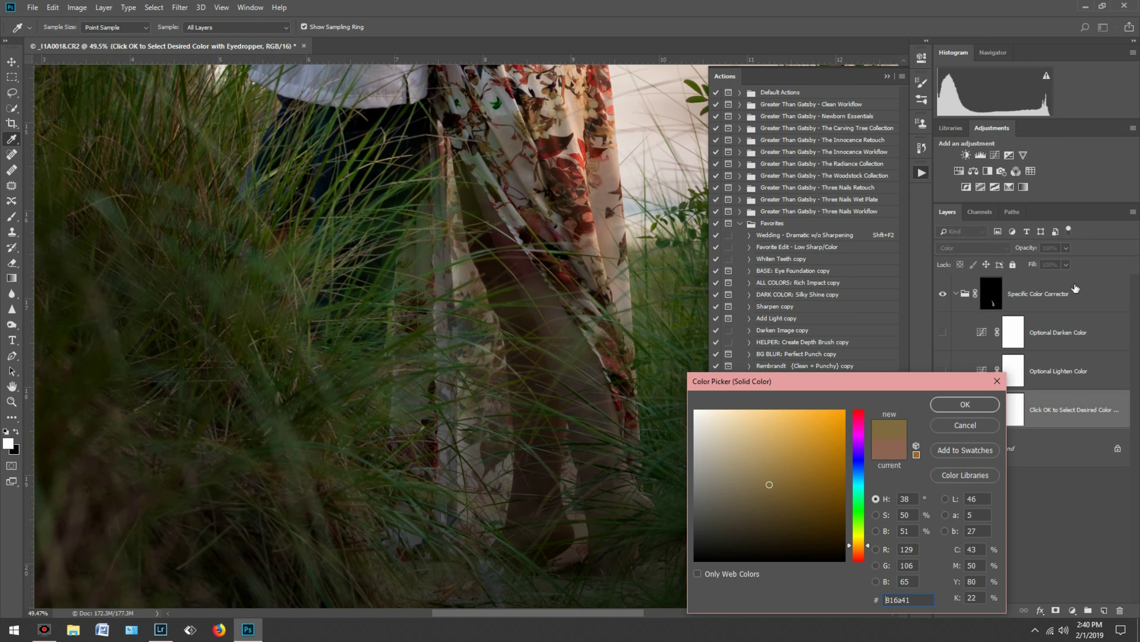
key(Return)
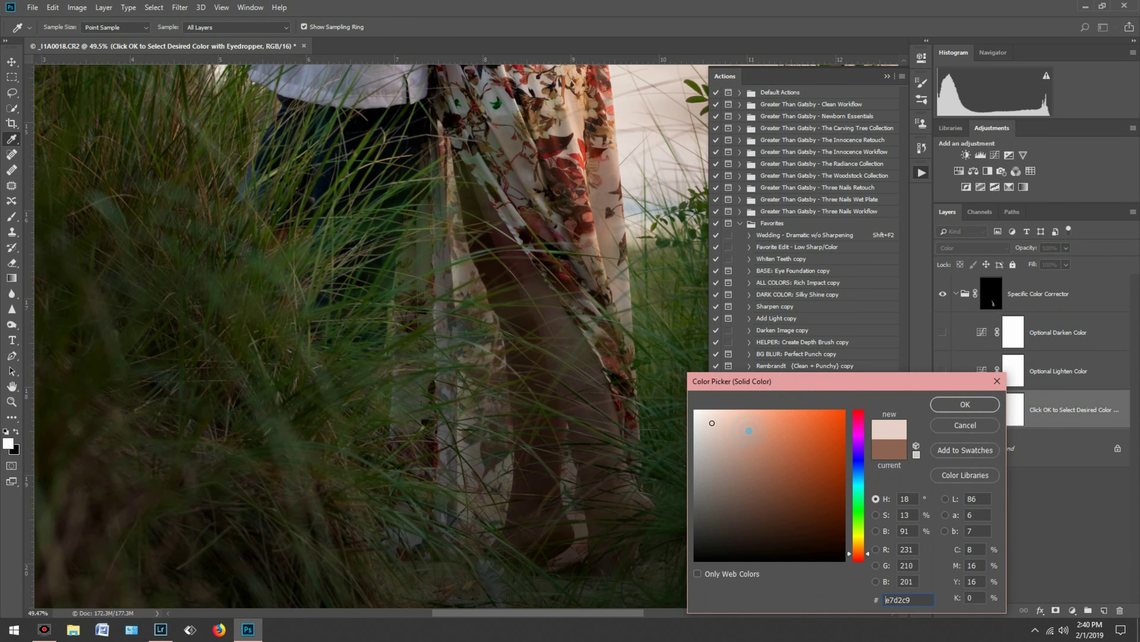
drag(859, 553, 858, 549)
drag(720, 438, 725, 423)
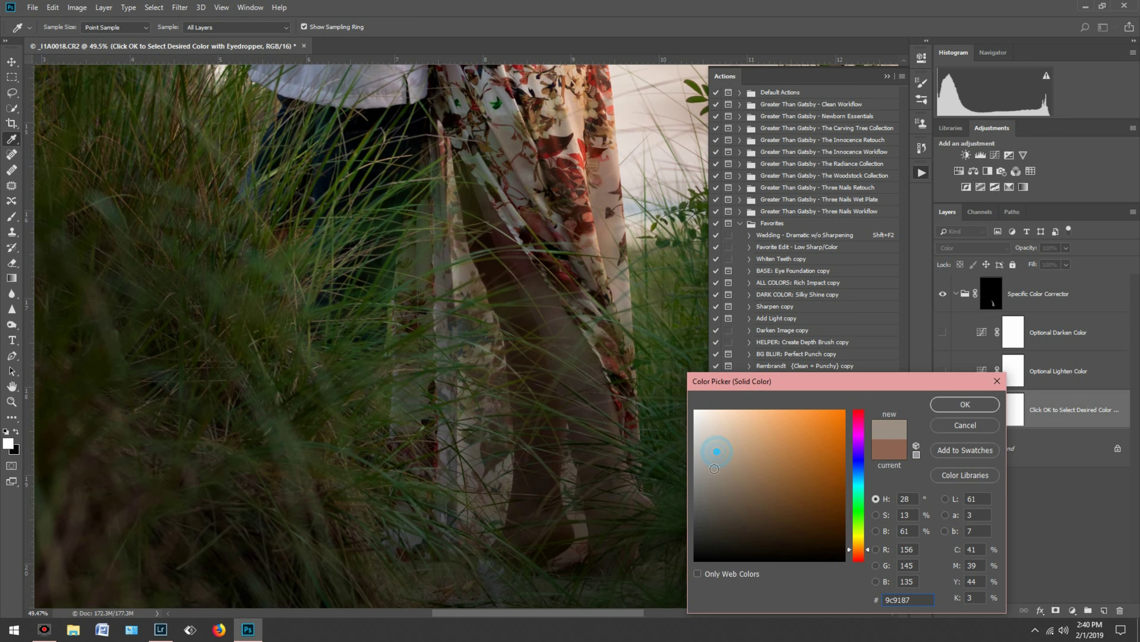
click(964, 404)
drag(1066, 247, 1055, 266)
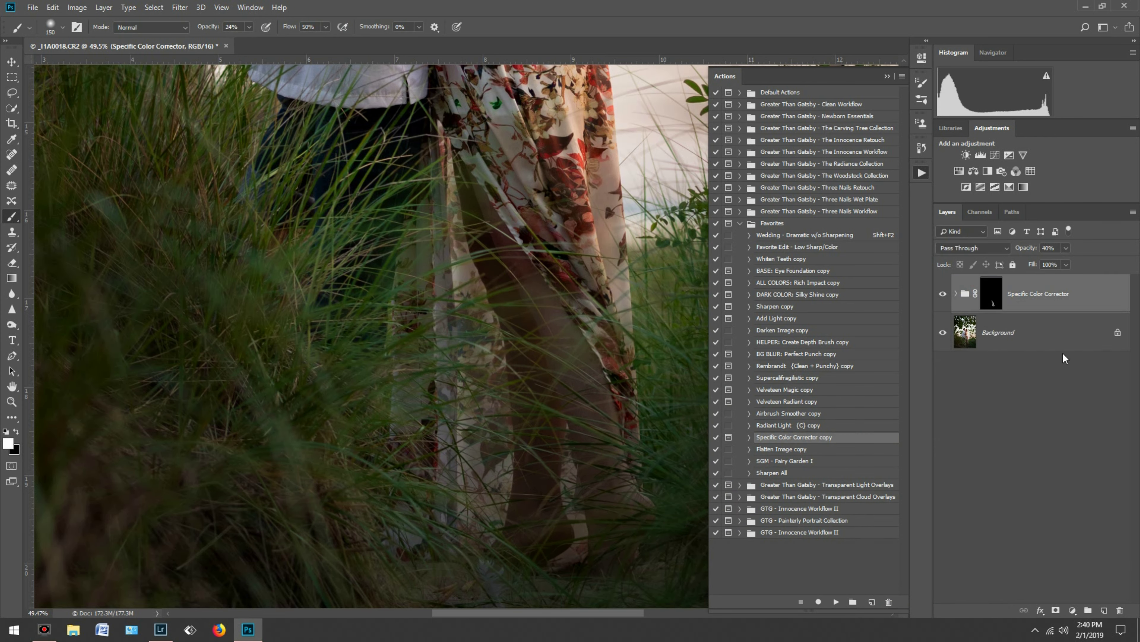
key(Return)
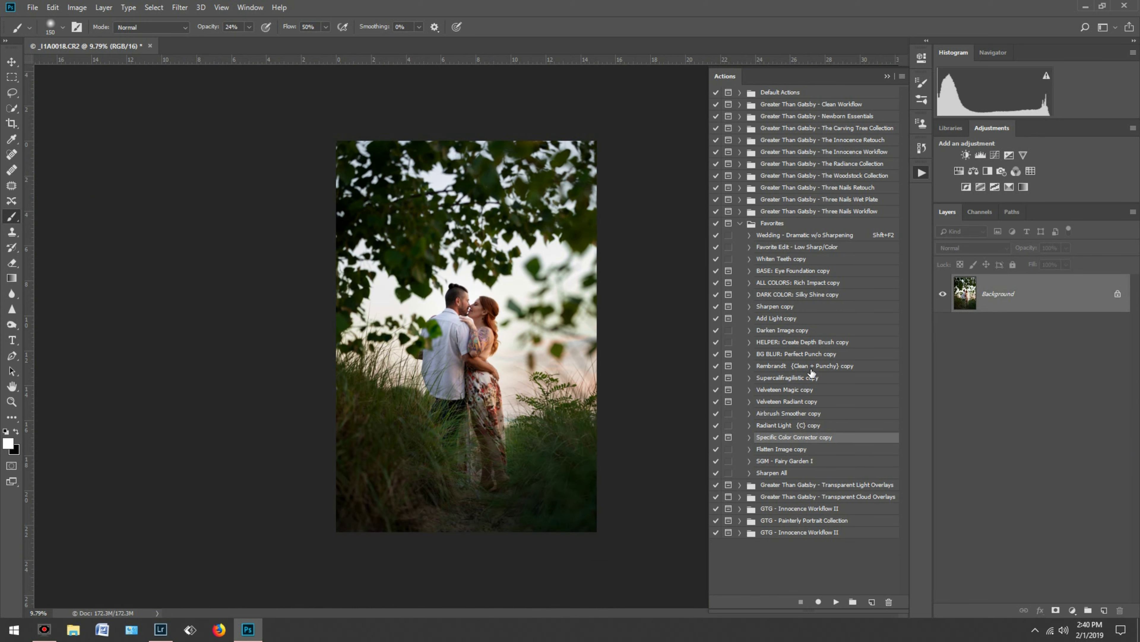
Run the ALL COLORS: Rich Impact action
click(812, 368)
click(829, 282)
click(836, 601)
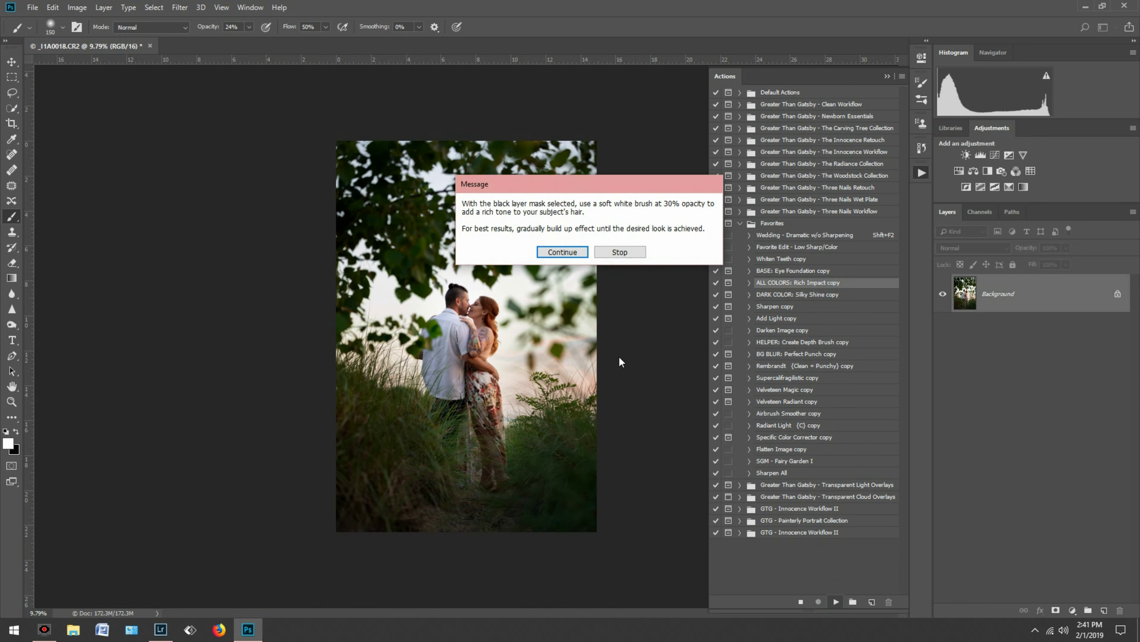
key(Return)
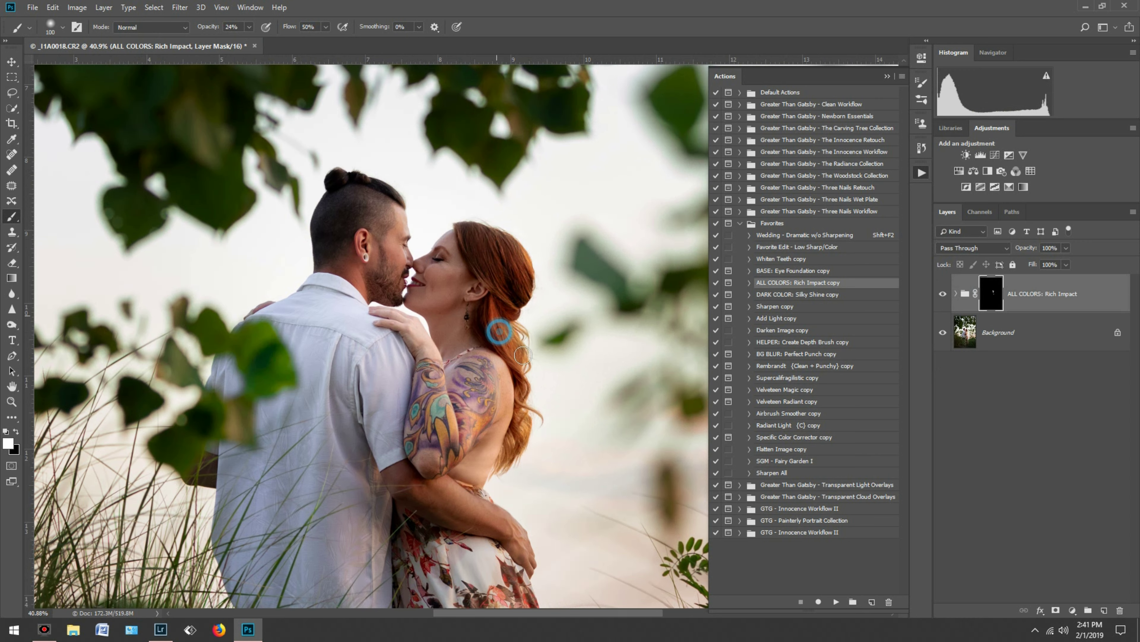
Run DARK COLOR: Silky Shine and paint shine onto the woman's hair
click(804, 294)
click(836, 602)
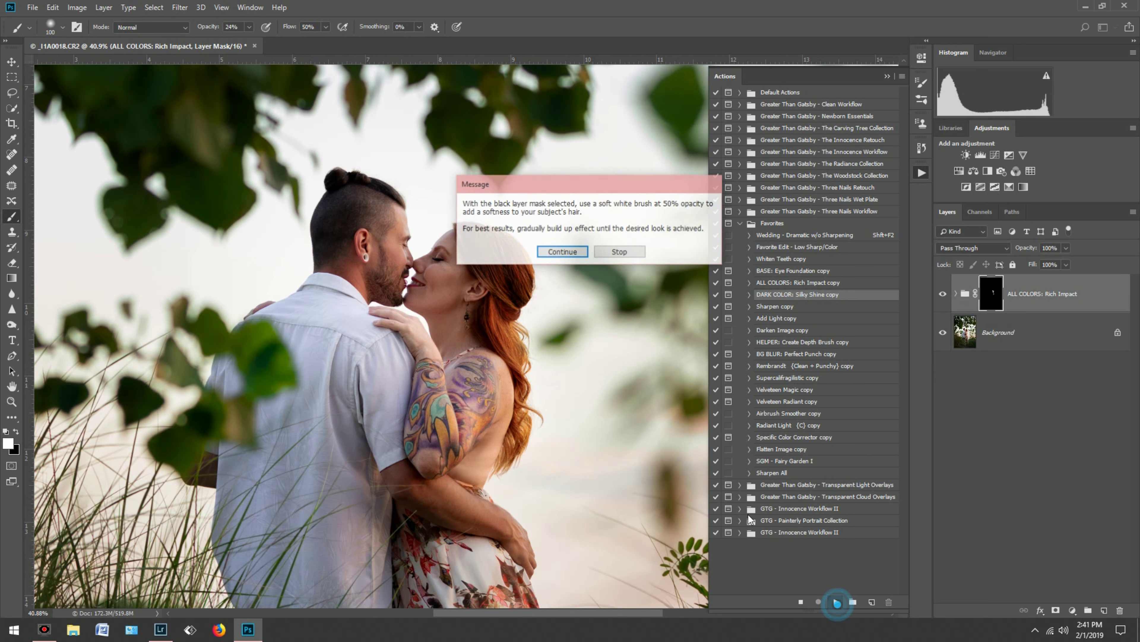
key(Return)
drag(471, 234, 516, 285)
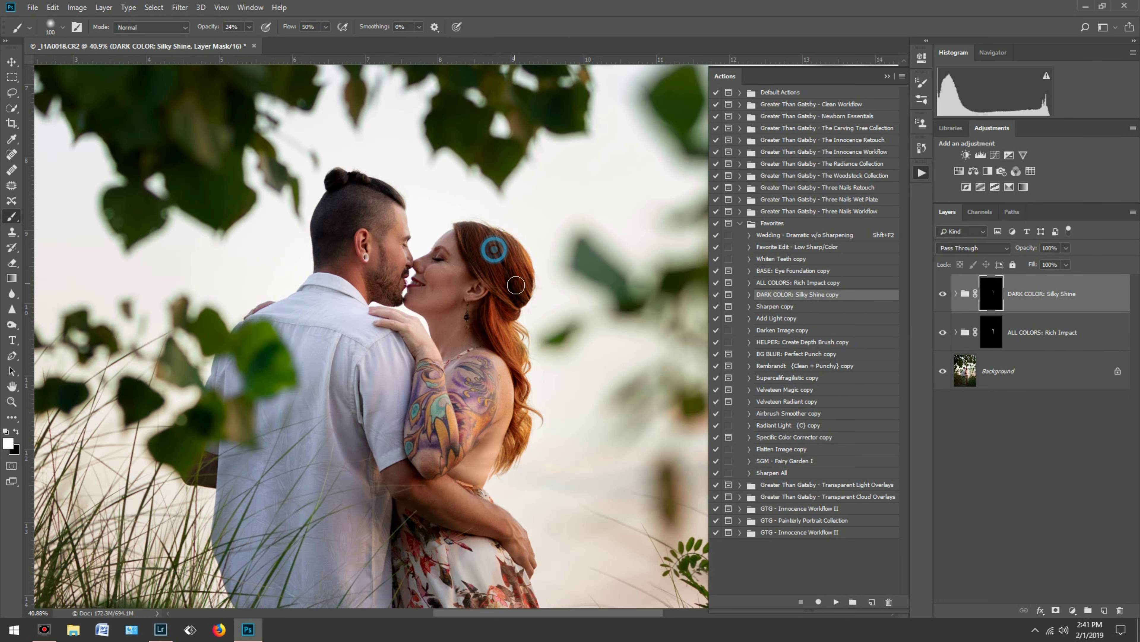
scroll(516, 285, down, 3)
click(826, 353)
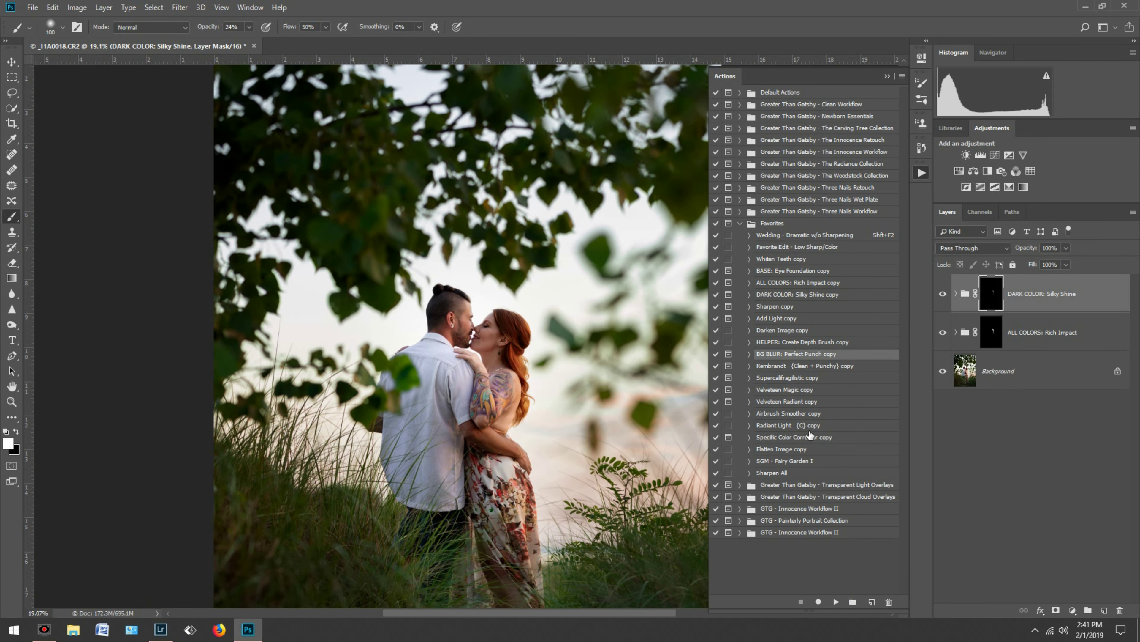
scroll(706, 358, down, 2)
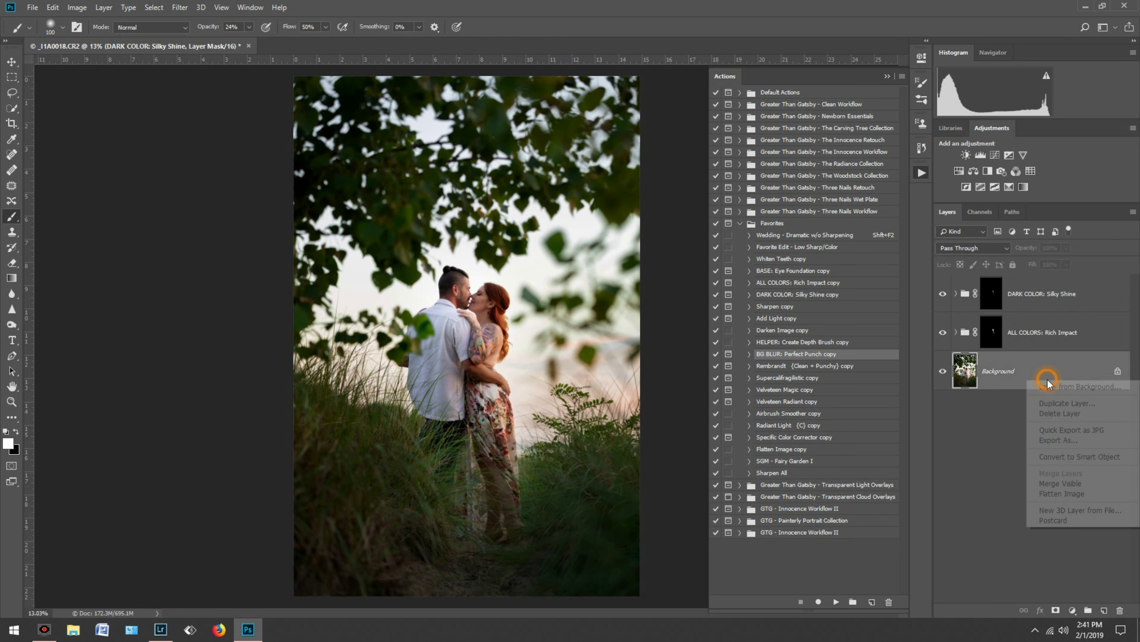
Flatten the image, Select Subject on the couple, and add the side grass
click(1047, 380)
key(ctrl+shift+e)
click(12, 108)
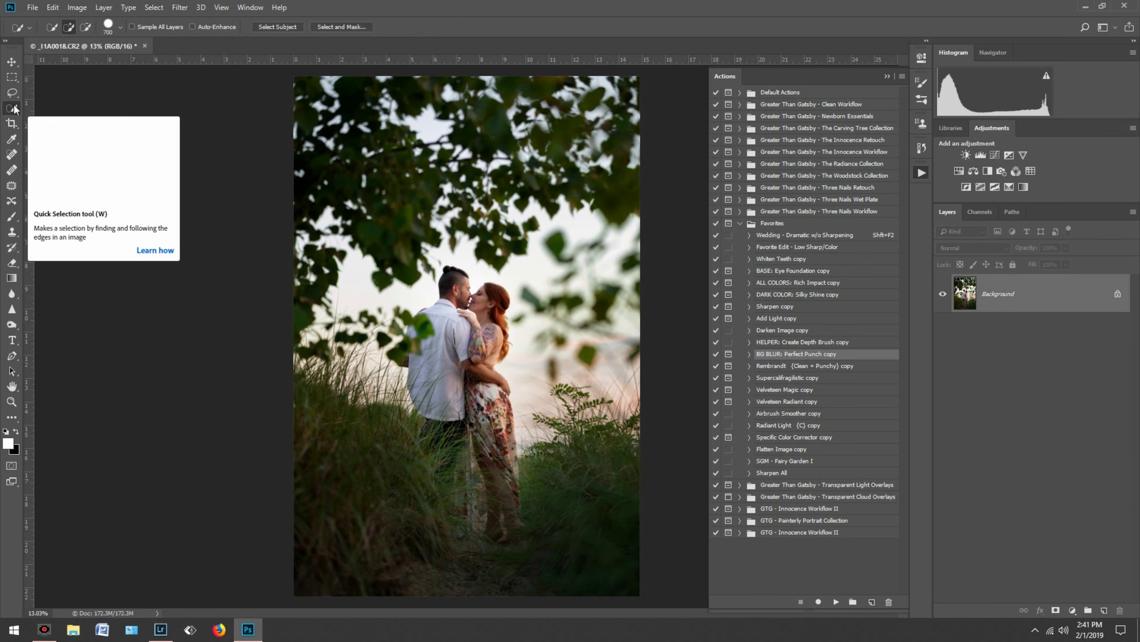
click(268, 27)
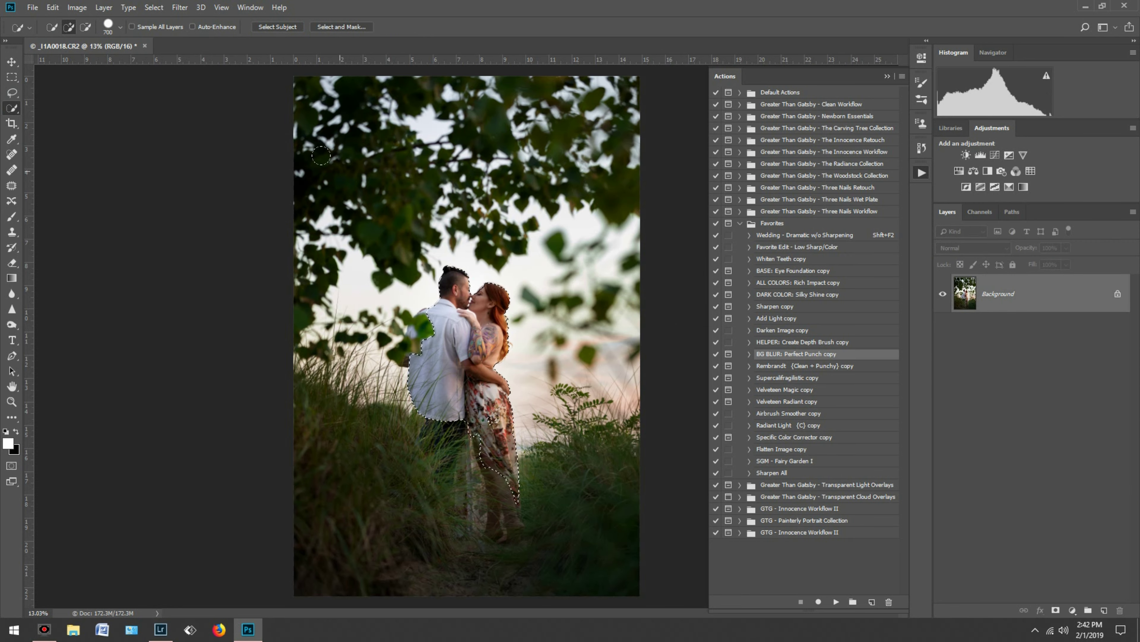
scroll(438, 419, up, 3)
scroll(438, 419, down, 5)
drag(387, 382, 313, 438)
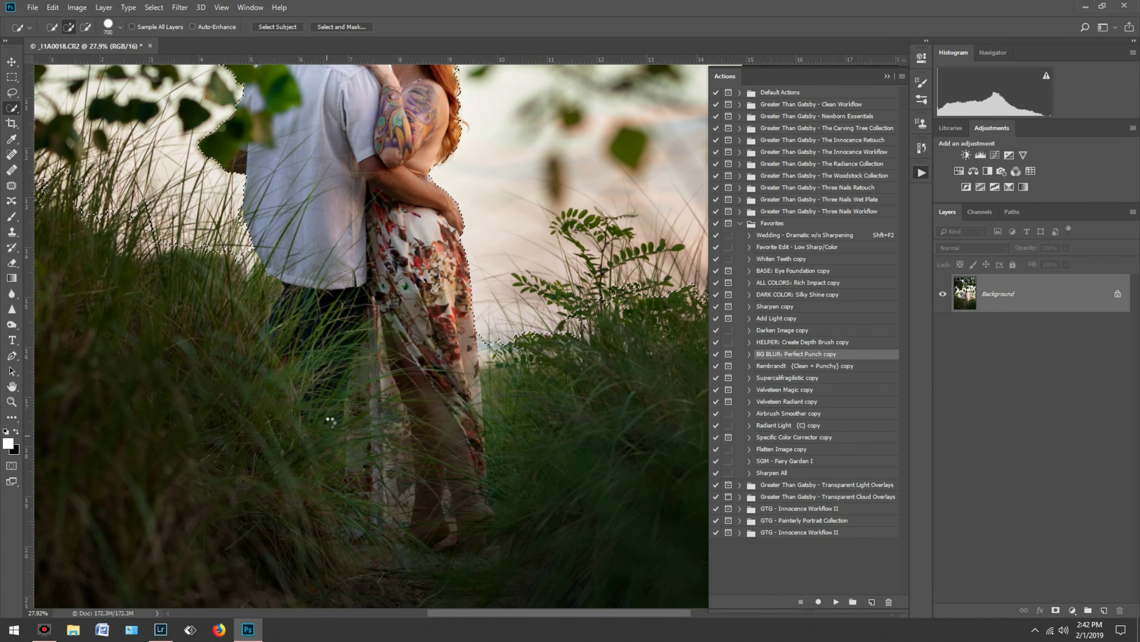
scroll(338, 365, up, 3)
scroll(379, 189, up, 4)
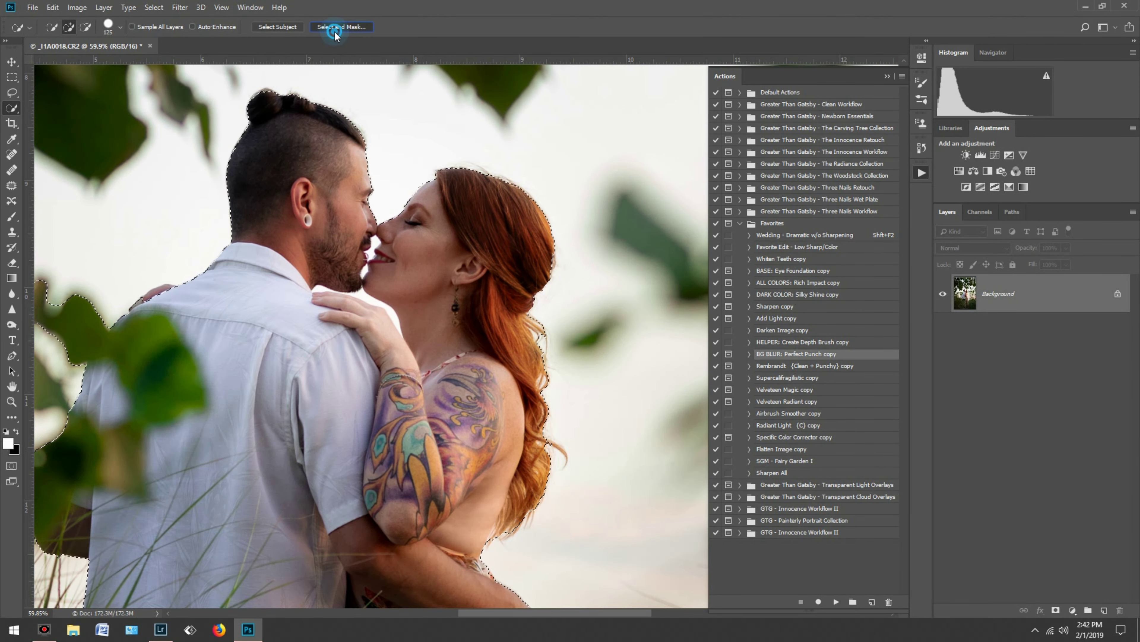
In Select and Mask, refine edges to include the right-side plants and left leaves
click(341, 26)
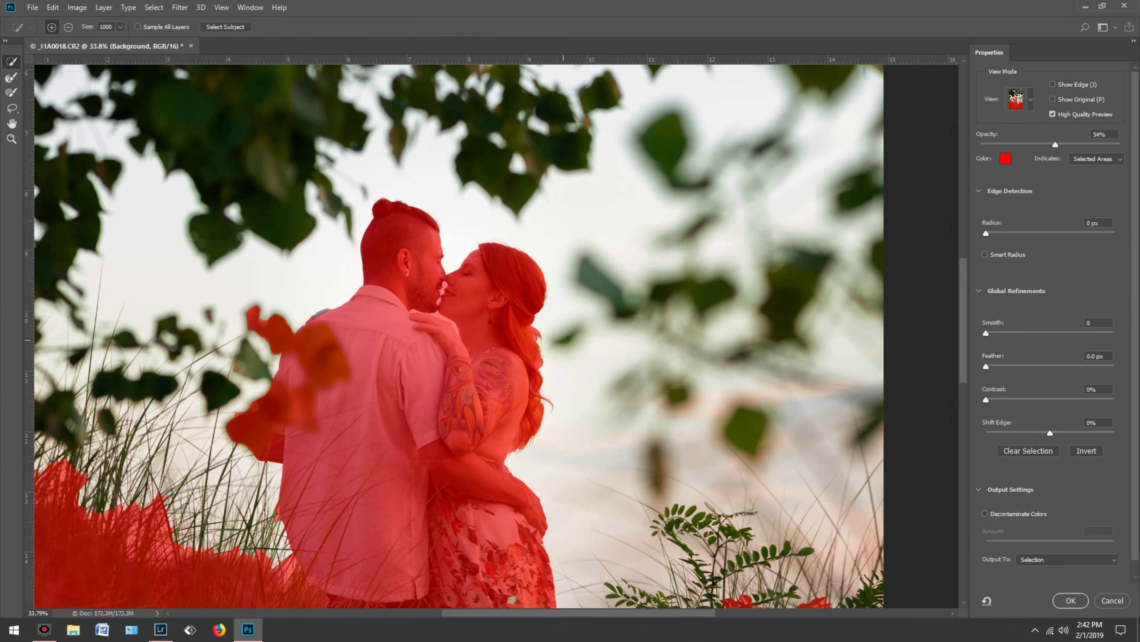
click(596, 426)
key(ctrl+z)
key(r)
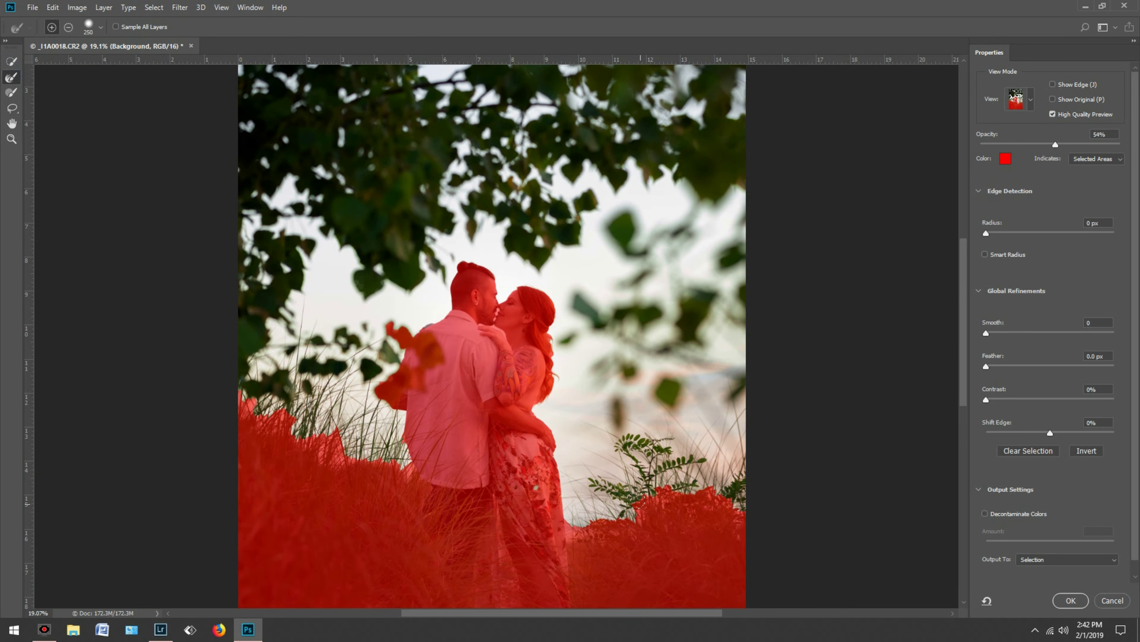
drag(617, 497, 695, 412)
key(bracketleft)
drag(344, 461, 382, 355)
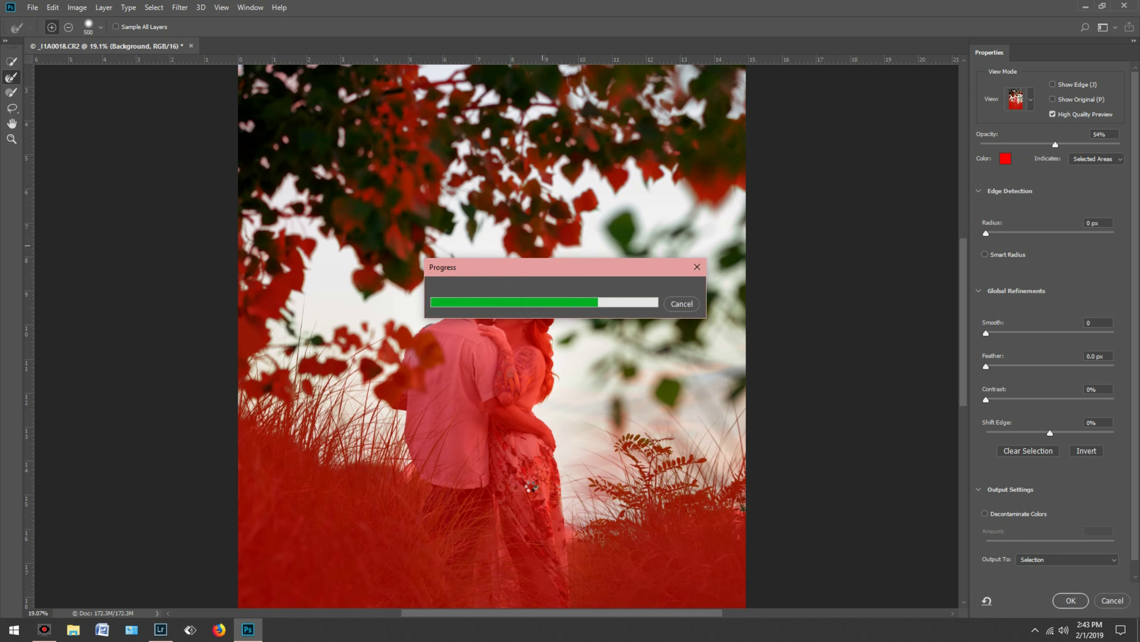
key(b)
key(r)
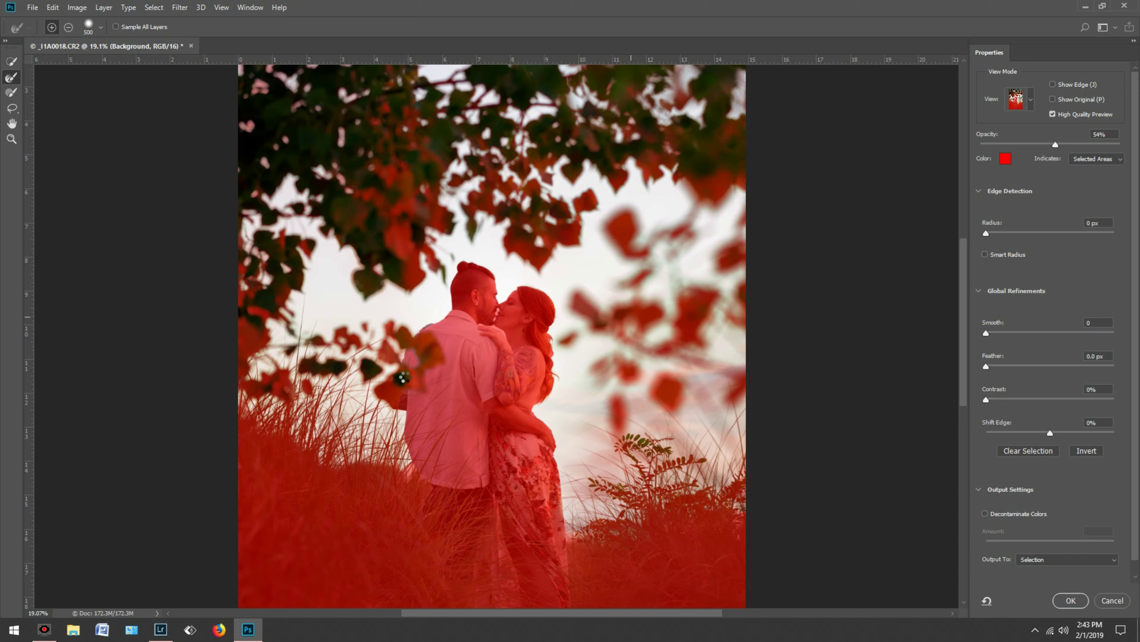
key(ctrl+minus)
Output the selection to a new layer with layer mask and hide the Background copy
click(1068, 559)
click(1069, 597)
key(Return)
click(943, 294)
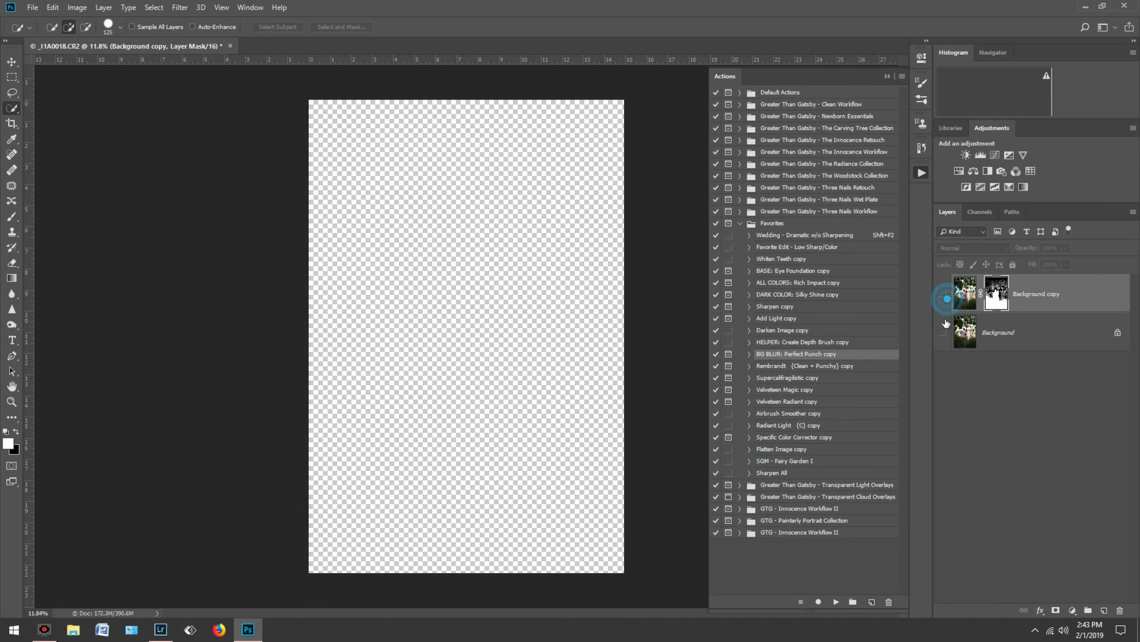
Run the Radiant Light {C} action on Background and accept the gradient fill
click(943, 332)
click(1033, 332)
click(789, 425)
click(836, 602)
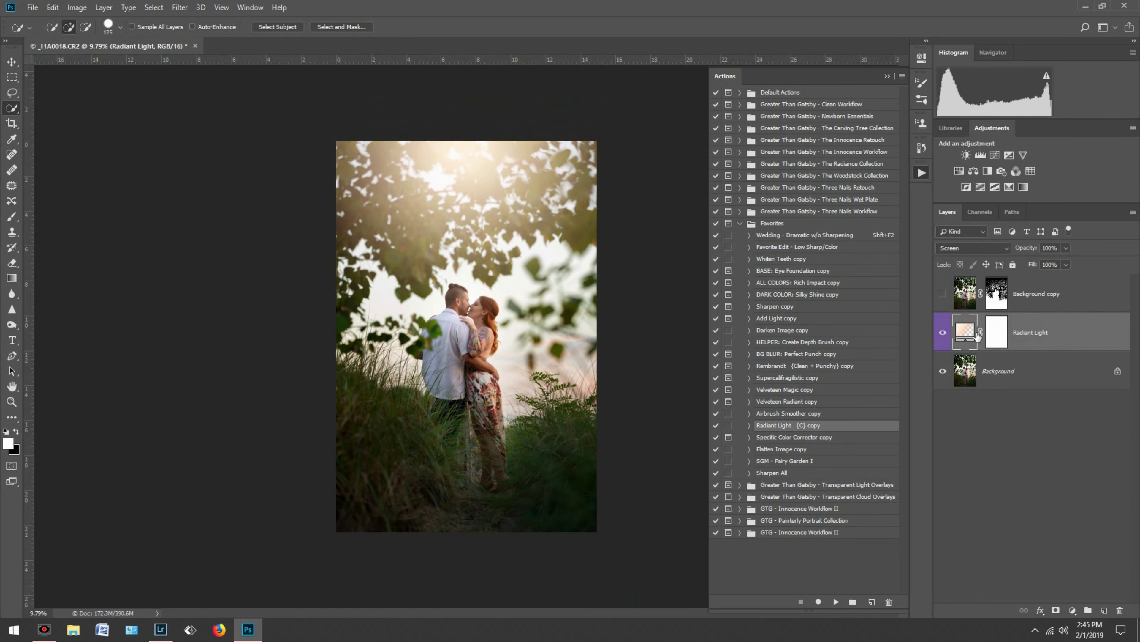
click(890, 156)
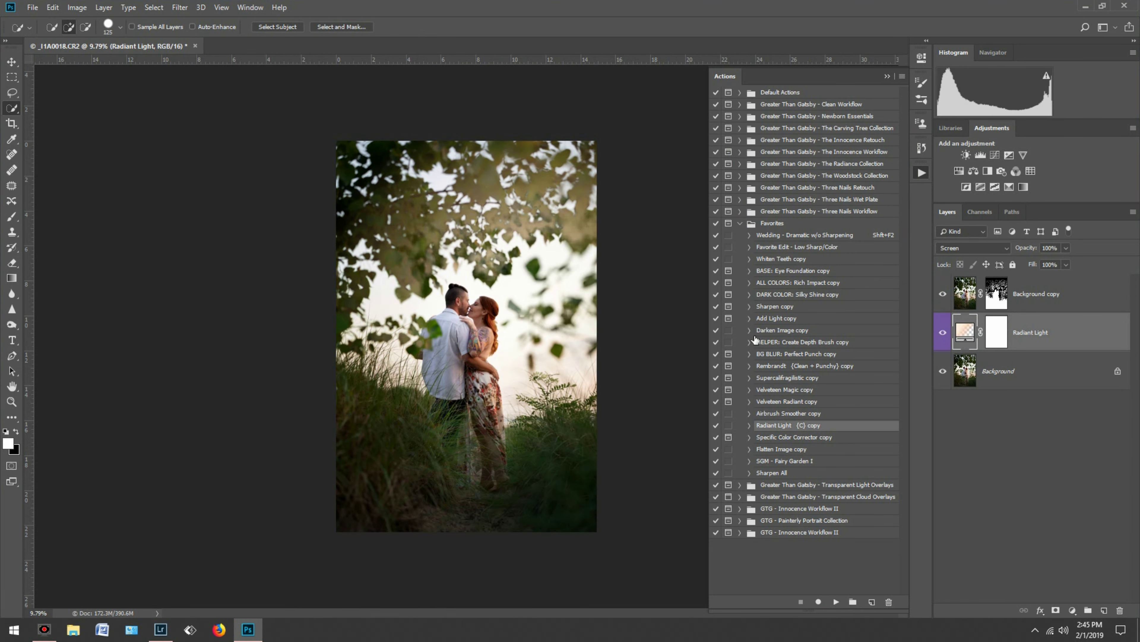
Paint white on the Background copy mask at 54% to restore the upper leaves
click(995, 304)
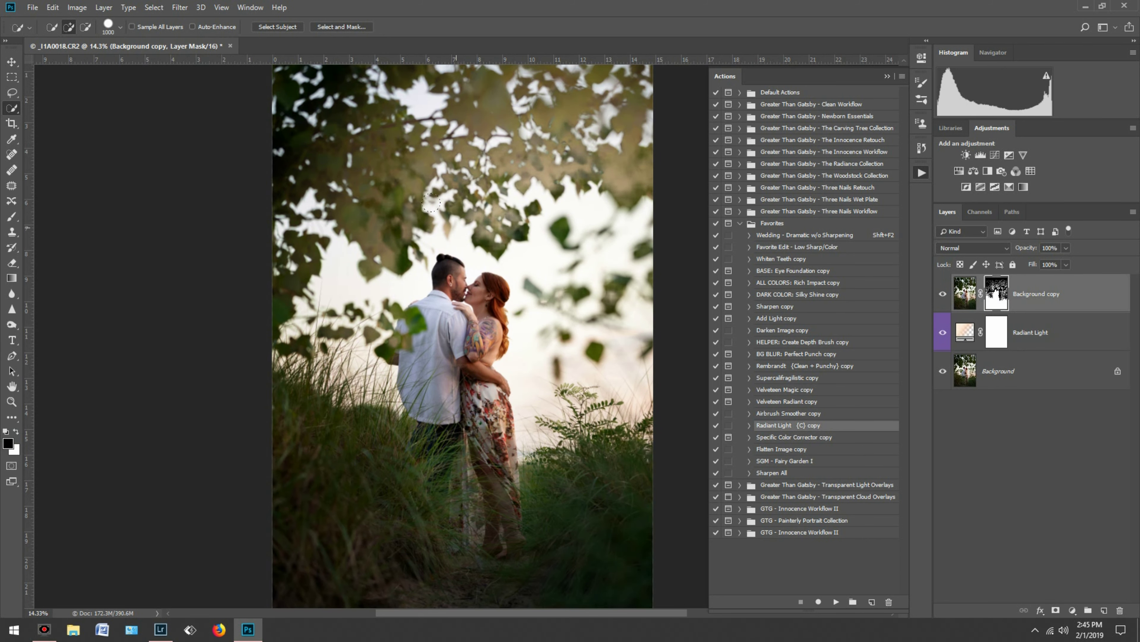
key(b)
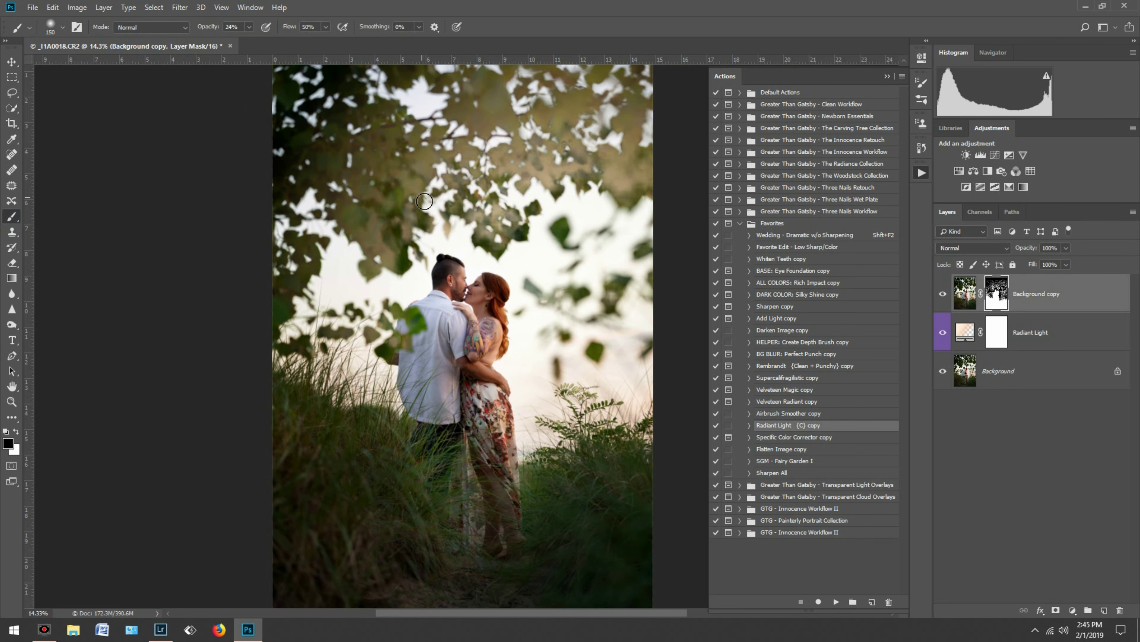
click(16, 432)
mouse_move(373, 224)
mouse_down()
mouse_move(496, 209)
mouse_move(633, 171)
mouse_up()
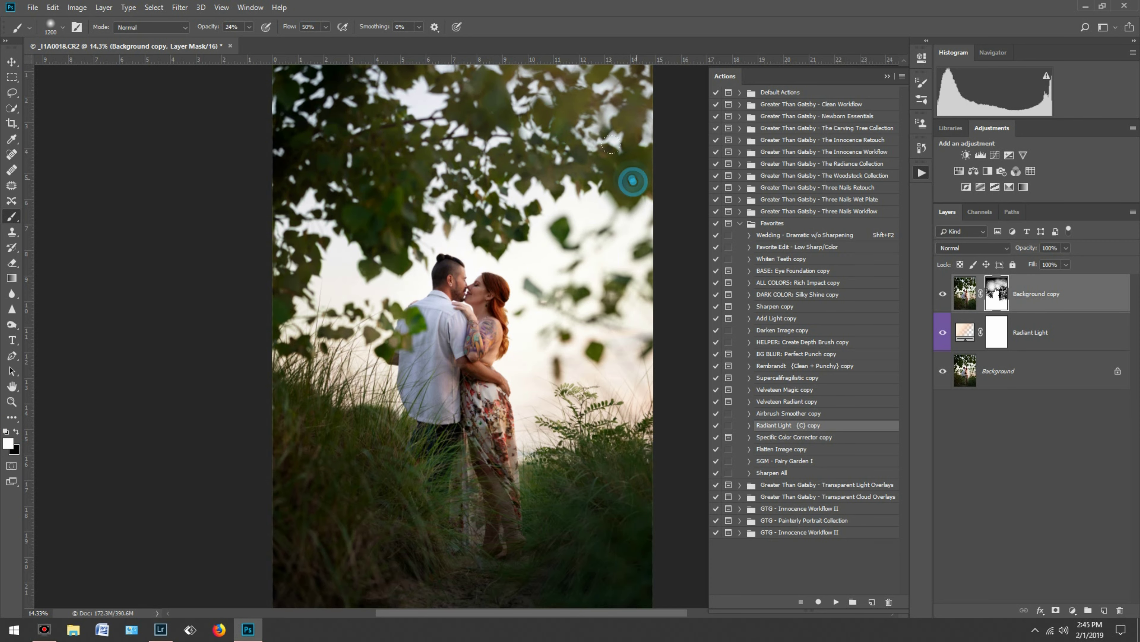
click(247, 28)
drag(248, 28, 267, 40)
drag(527, 89, 484, 197)
Paint the leaves near the couple onto the mask with an 800 px brush
scroll(481, 198, down, 2)
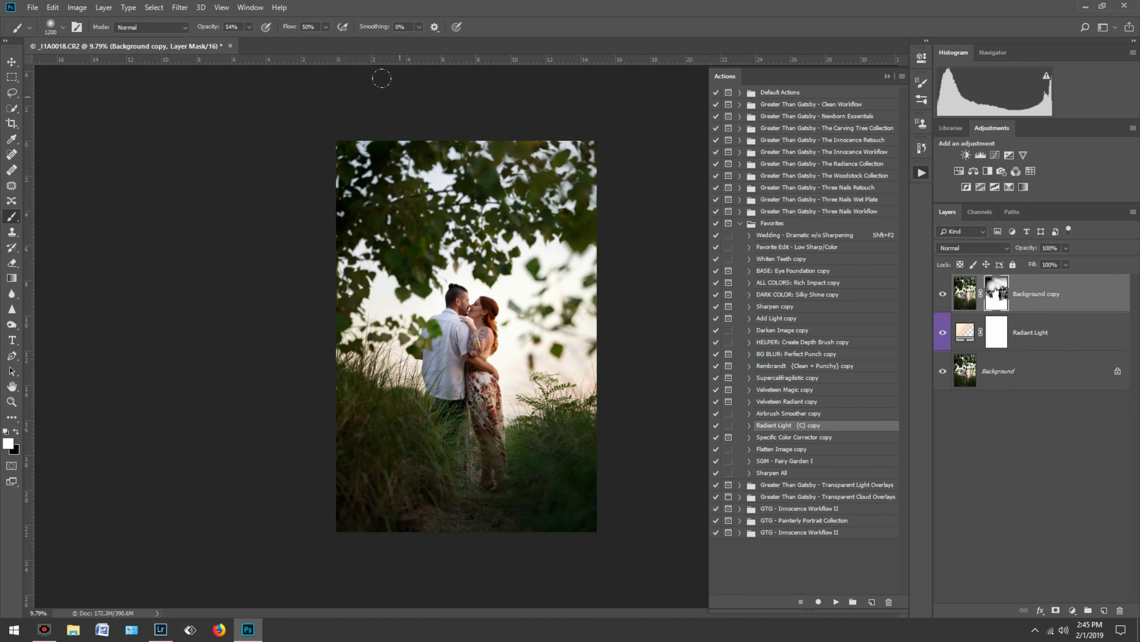
scroll(481, 315, up, 3)
key(bracketleft)
key(bracketleft)
key(bracketleft)
drag(395, 319, 270, 252)
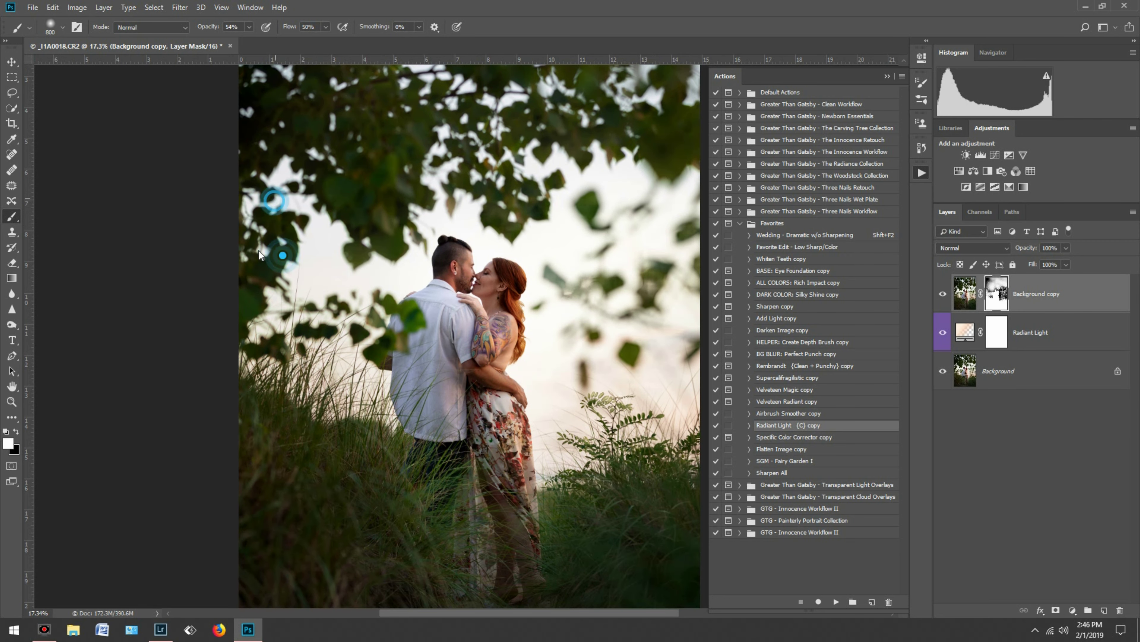
drag(445, 337, 494, 279)
drag(431, 225, 539, 288)
scroll(449, 314, down, 2)
Delete the Radiant Light layer and add a Vibrance layer at +100 vibrance
click(943, 294)
click(943, 294)
click(943, 332)
click(1033, 332)
key(Delete)
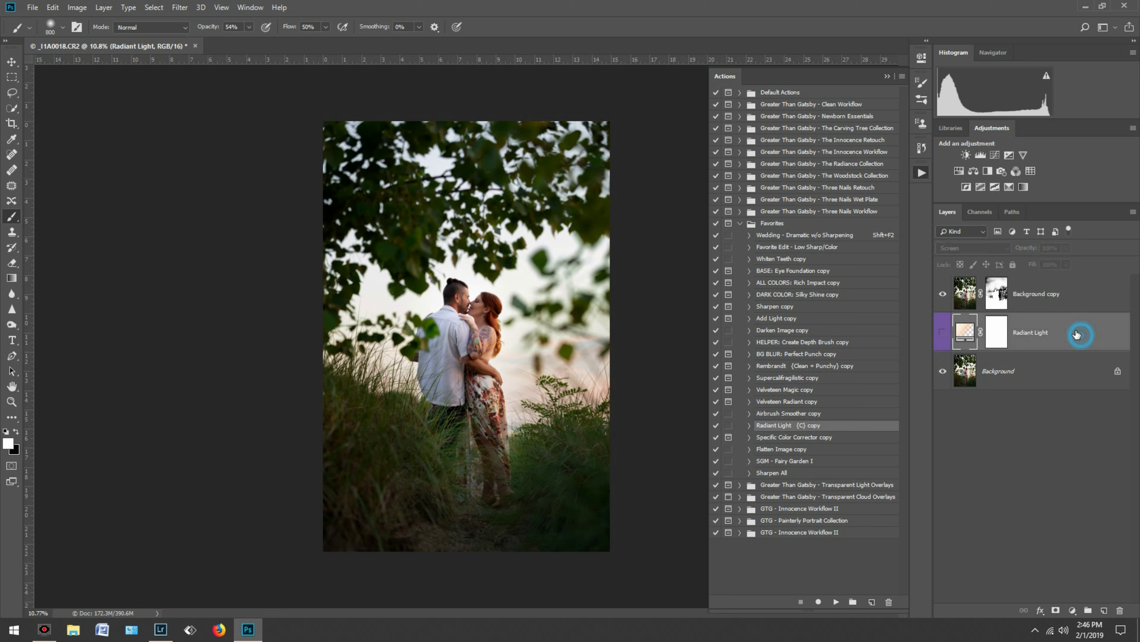
click(1074, 611)
click(1073, 487)
drag(832, 105, 916, 126)
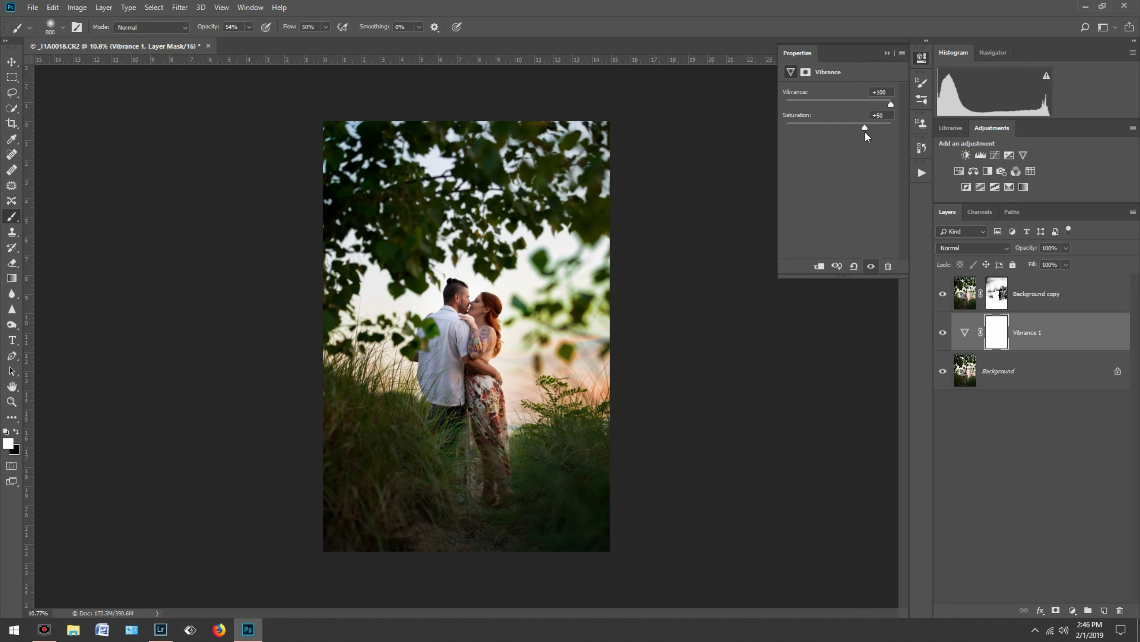
Lower the Vibrance saturation to +18 and reselect the Vibrance 1 layer
drag(852, 131, 848, 131)
click(943, 294)
click(990, 307)
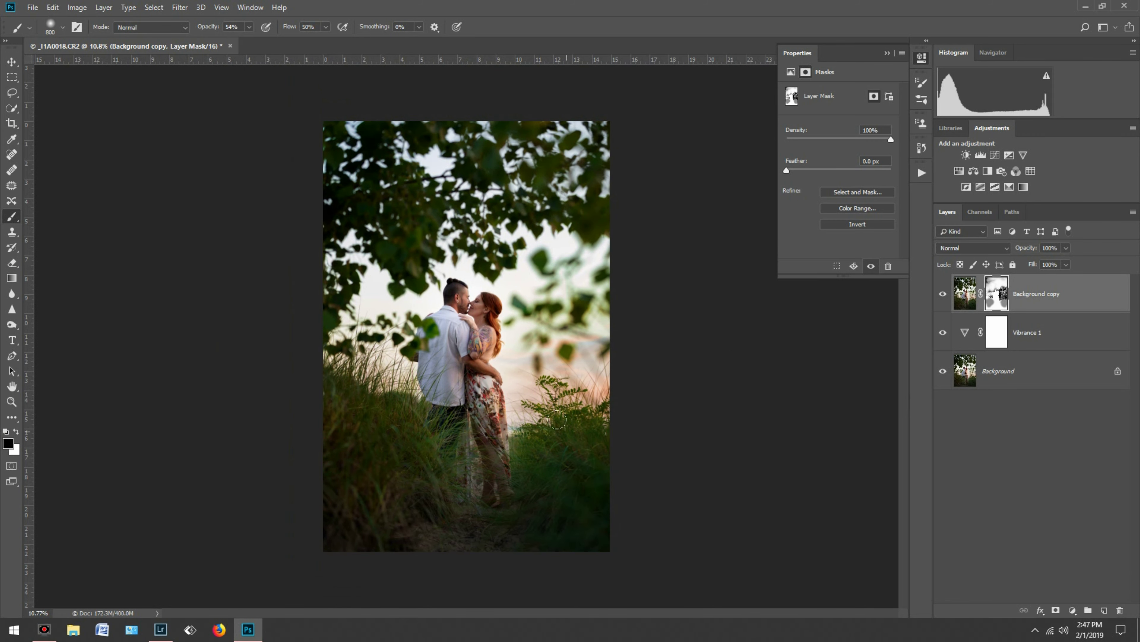
click(1075, 332)
Try a darkening Curves layer, then delete it
click(1072, 610)
click(1065, 459)
drag(833, 175, 833, 184)
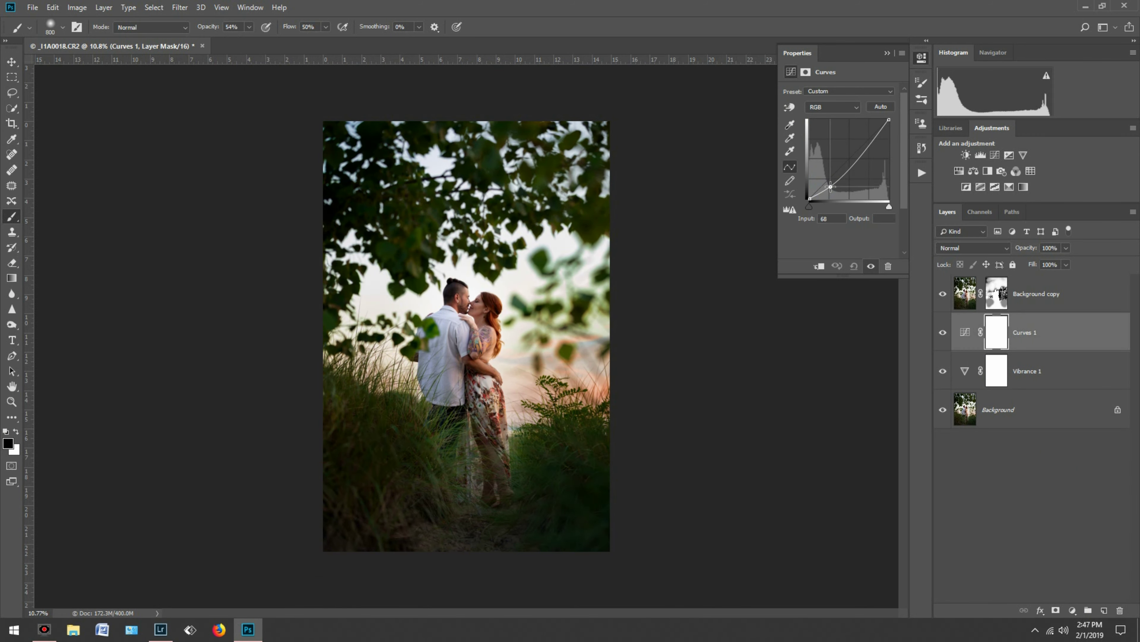
click(888, 266)
click(515, 235)
Add a new Curves 1 layer that pulls midtones down and lifts highlights
click(1056, 369)
click(945, 295)
click(1032, 332)
click(1073, 610)
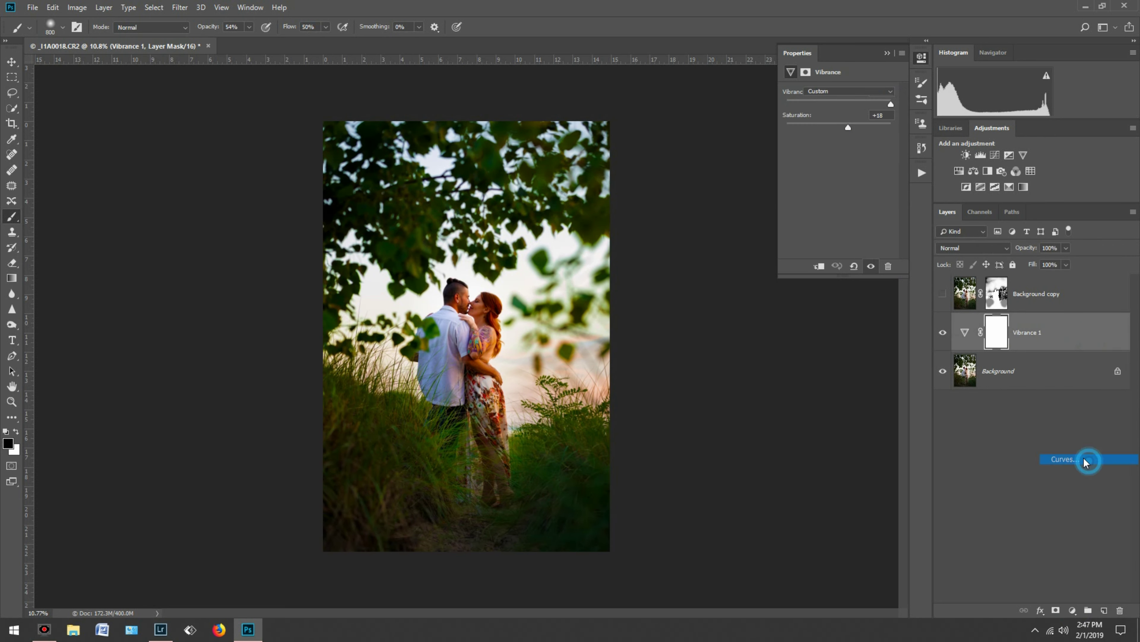
click(1065, 459)
drag(857, 157, 858, 151)
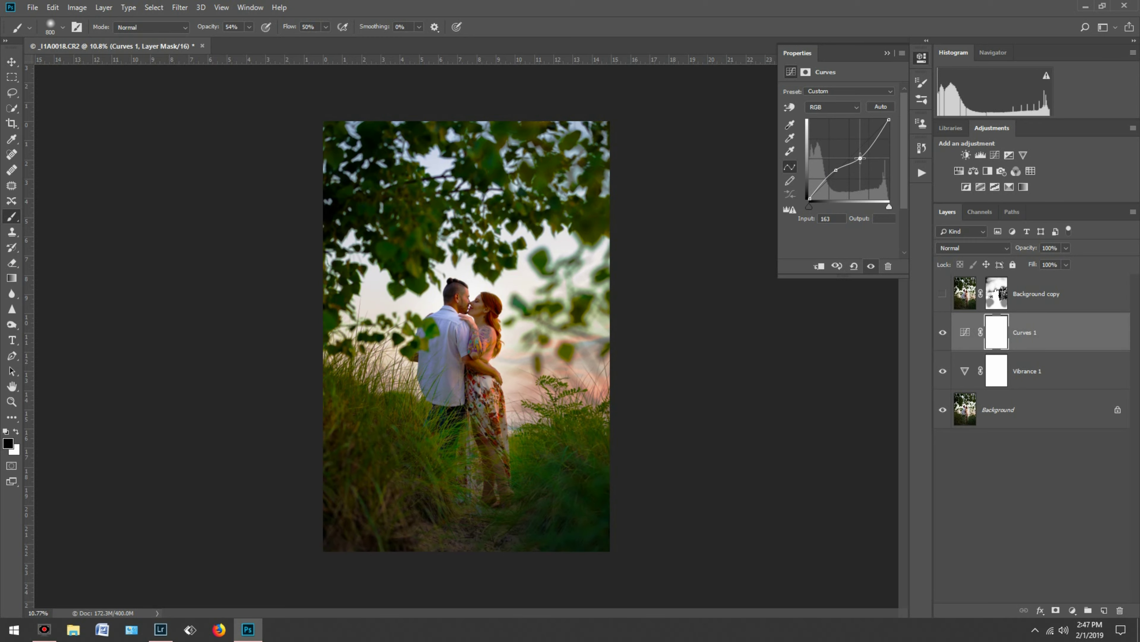
drag(858, 151, 862, 159)
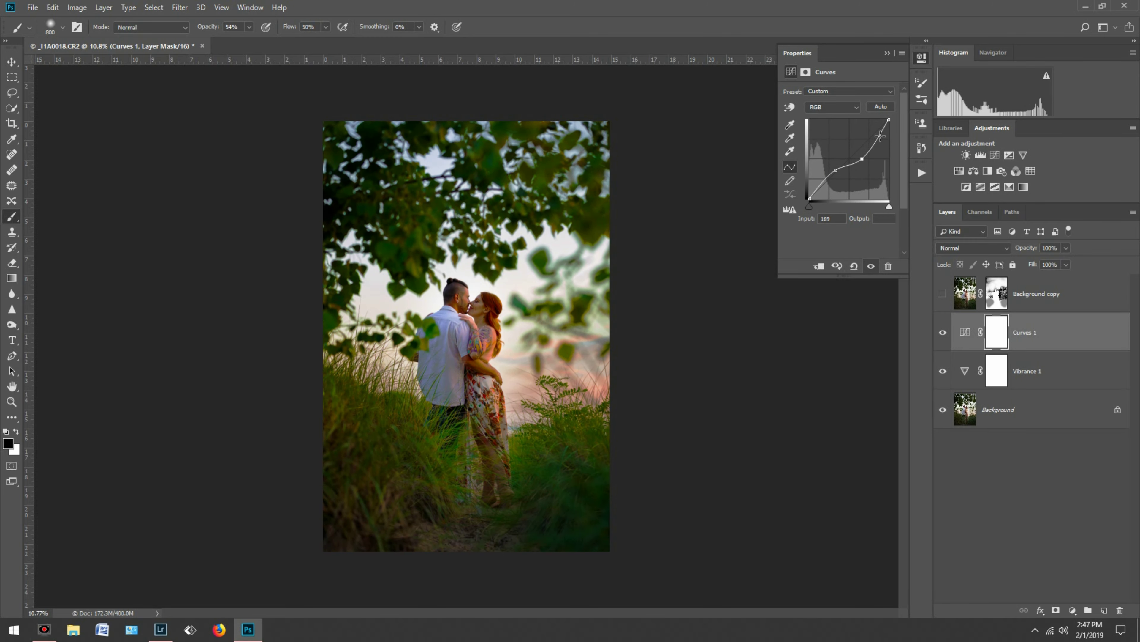
click(877, 136)
Compare Curves 1 and paint its mask to soften the effect around the leaves
click(943, 332)
click(943, 294)
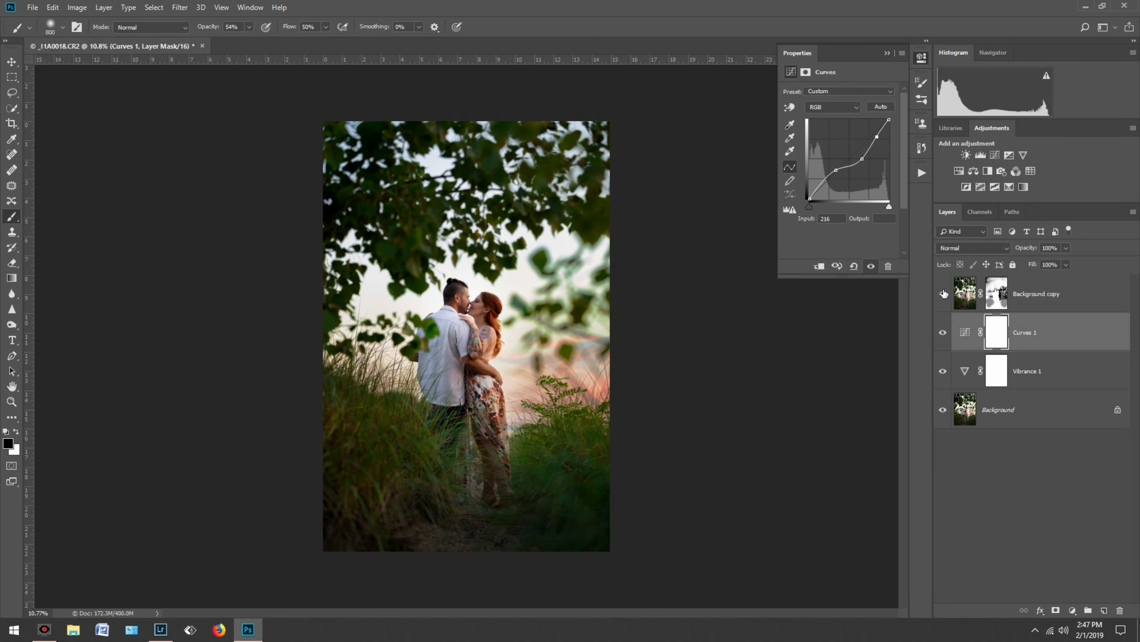
scroll(589, 364, up, 3)
scroll(590, 365, down, 2)
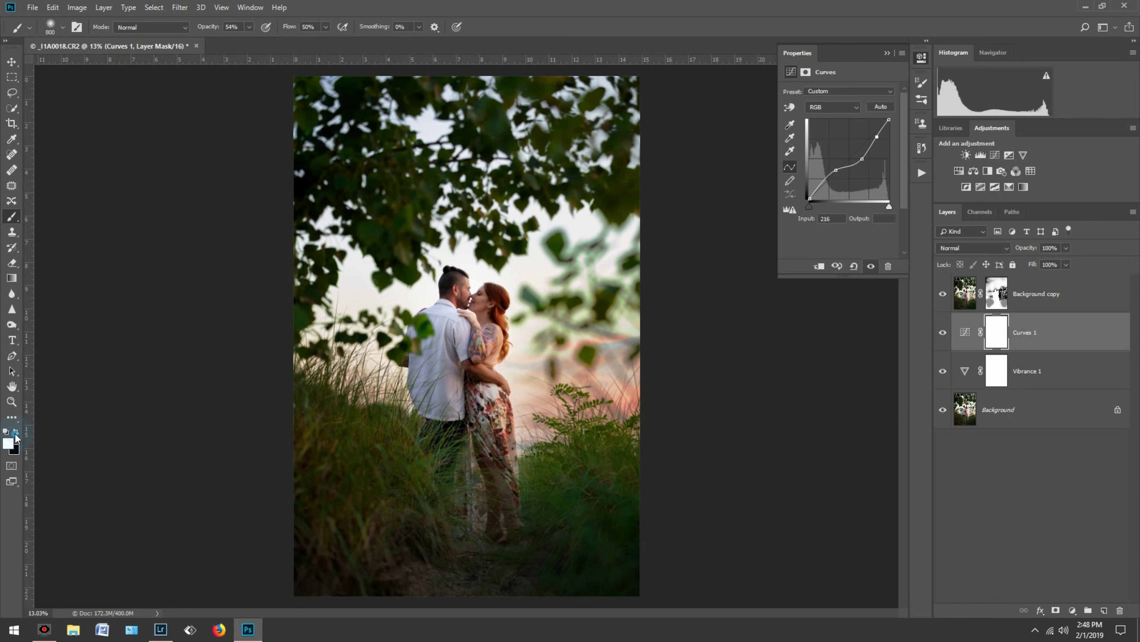
drag(568, 297, 601, 270)
key([)
scroll(584, 346, up, 3)
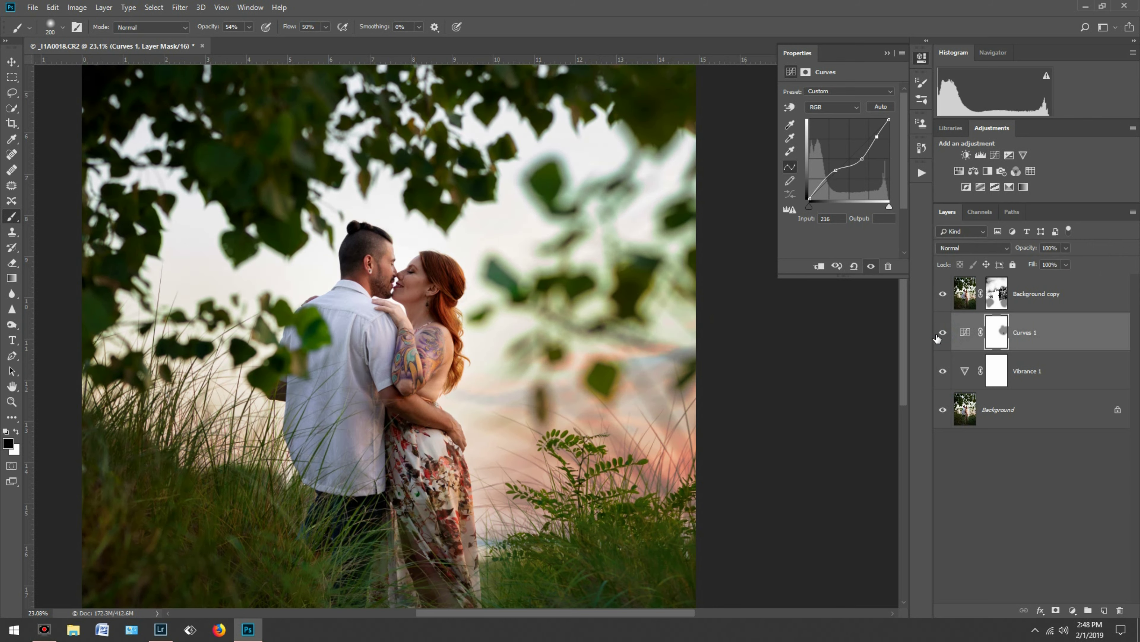
scroll(664, 341, down, 2)
scroll(673, 305, down, 2)
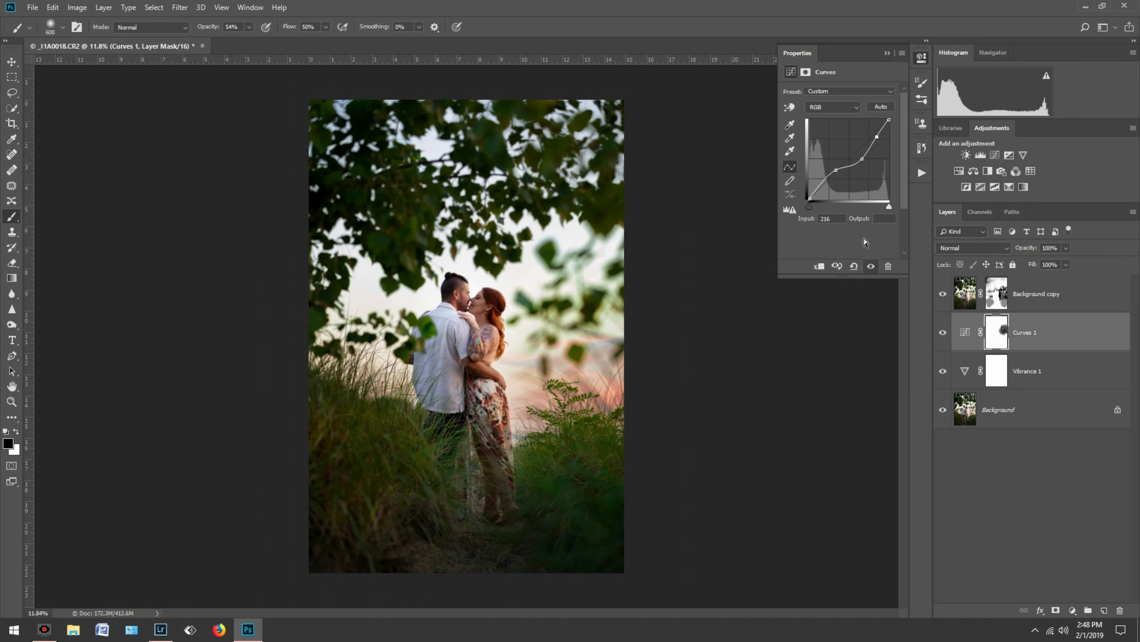
Stamp the visible layers into Layer 1 and duplicate it as Background copy
click(1049, 416)
key(ctrl+shift+e)
key(ctrl+j)
click(182, 7)
key(Escape)
click(1001, 332)
key(ctrl+j)
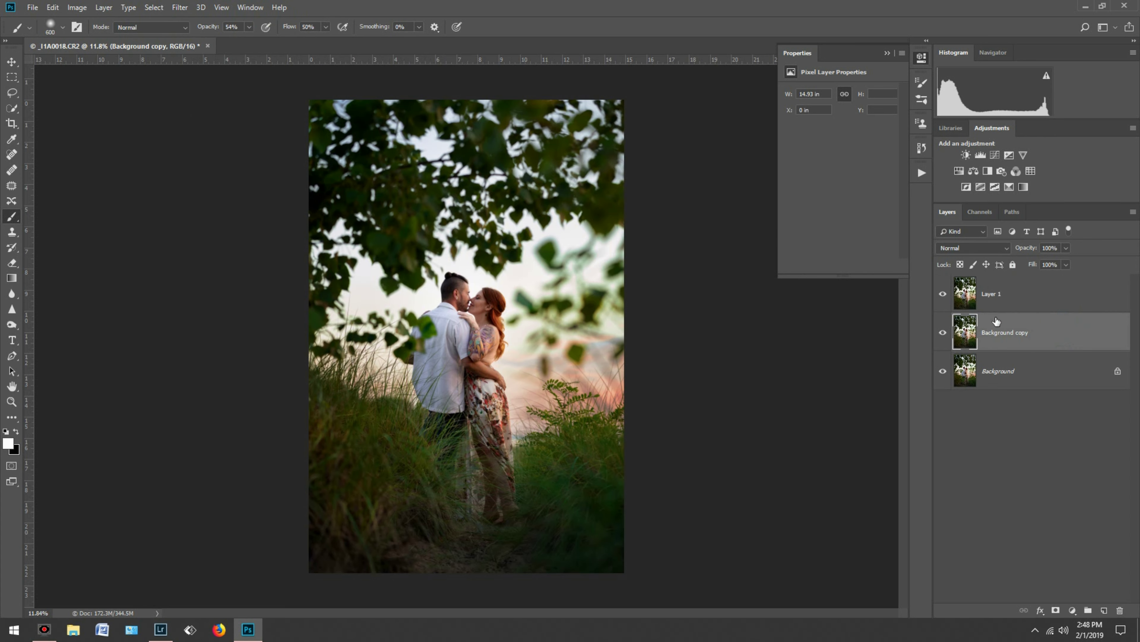
Apply a 5.4 px Gaussian Blur to Layer 1
click(1002, 293)
click(180, 7)
mouse_move(242, 142)
click(353, 187)
drag(869, 304, 861, 307)
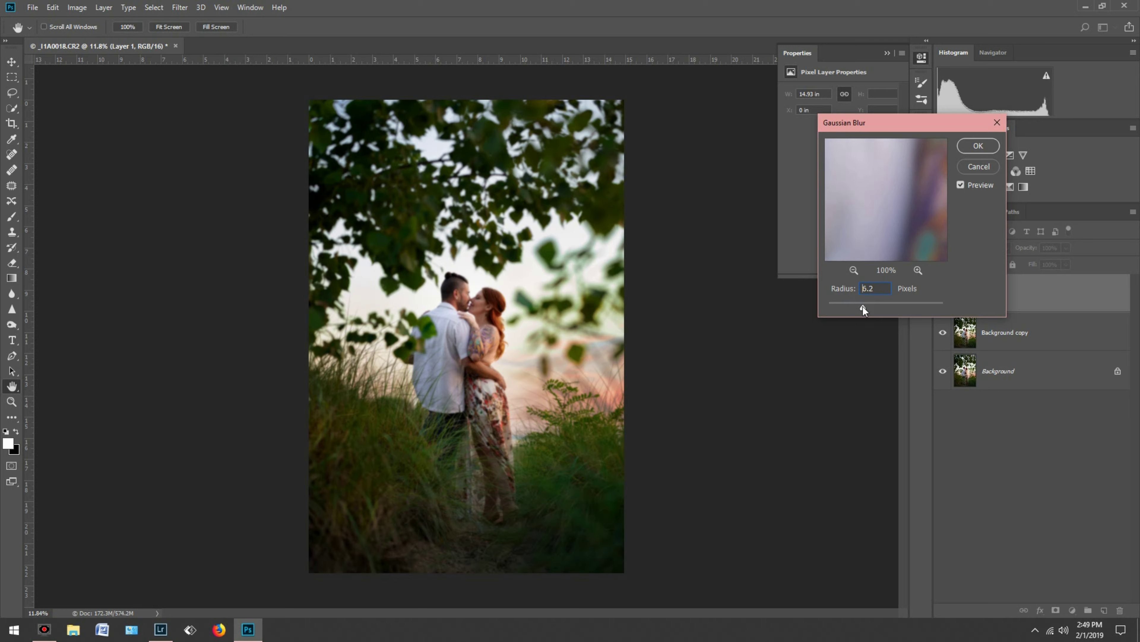
key(Return)
key(b)
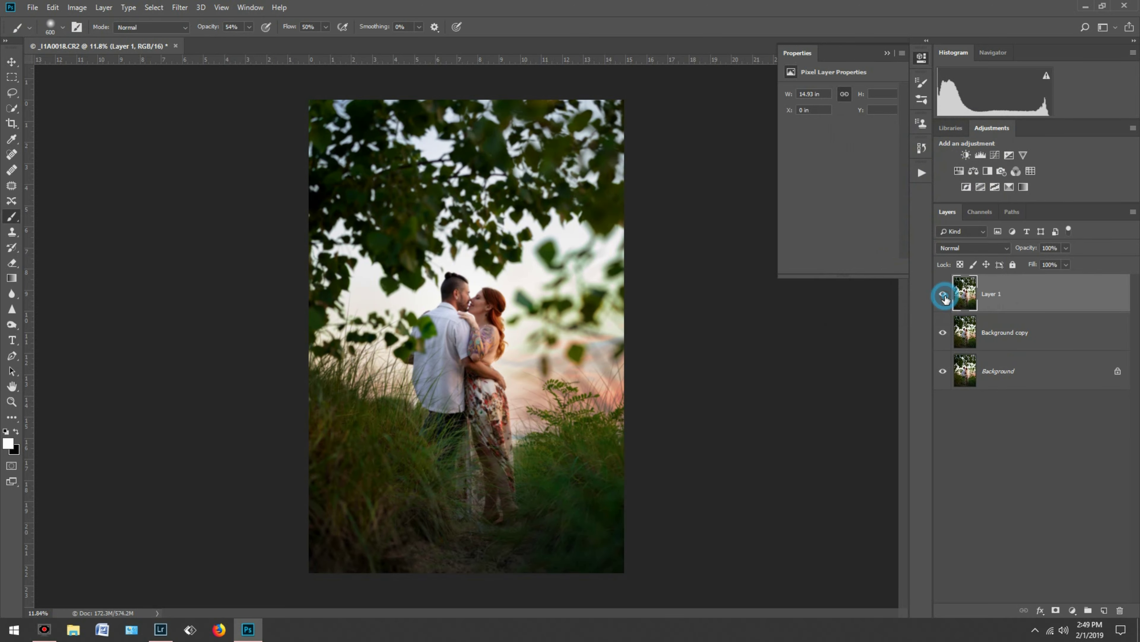
Set the blurred layer to Soft Light at 42% opacity and add a mask
click(973, 248)
click(975, 351)
click(973, 248)
click(970, 408)
key(ctrl+plus)
key(ctrl+plus)
key(ctrl+plus)
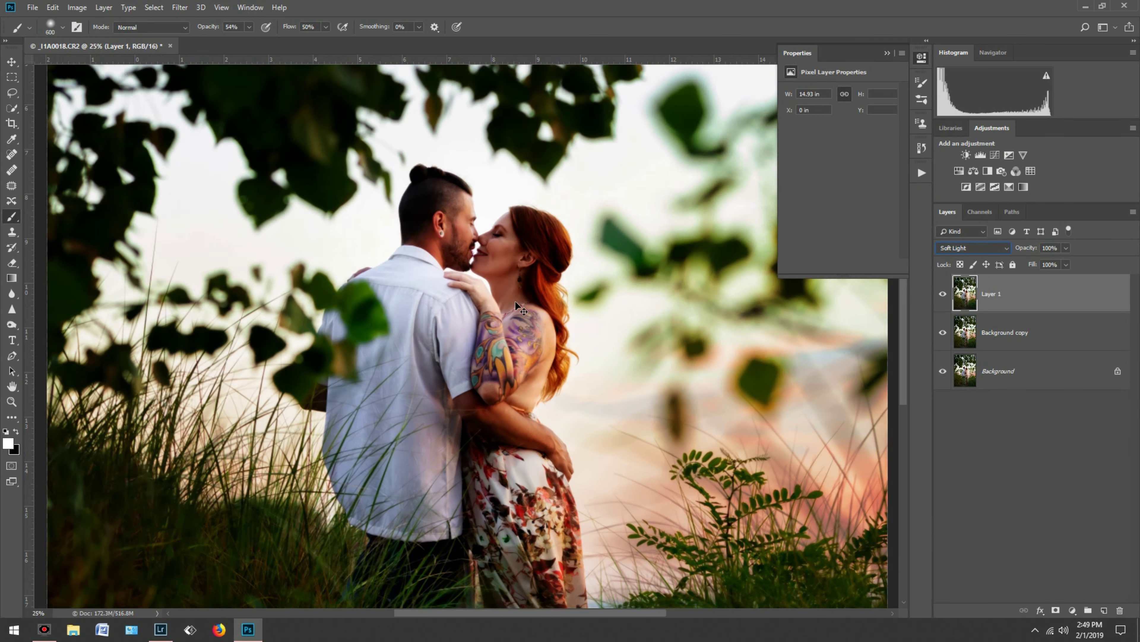
key(ctrl+minus)
key(ctrl+minus)
key(ctrl+minus)
drag(1066, 248, 1036, 263)
click(1056, 609)
Apply High Pass to the Background copy, set it to Overlay, and inspect the result
click(1005, 332)
click(180, 8)
click(350, 254)
click(632, 150)
click(973, 247)
click(979, 396)
key(b)
key(ctrl+plus)
scroll(454, 340, up, 1)
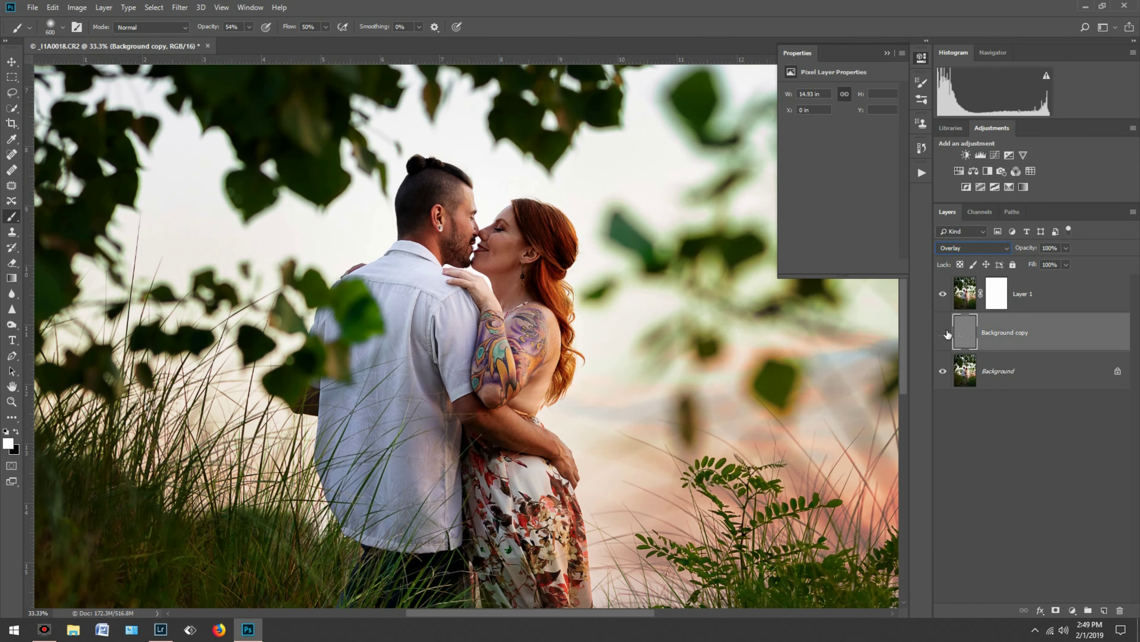
scroll(610, 375, down, 2)
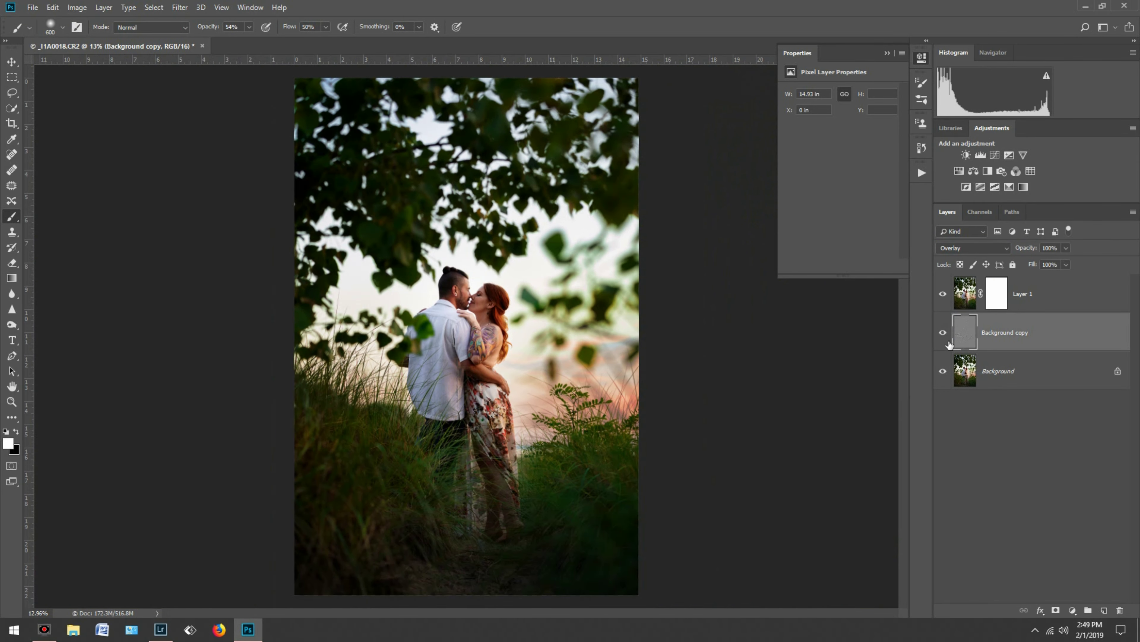
scroll(620, 364, up, 5)
click(996, 294)
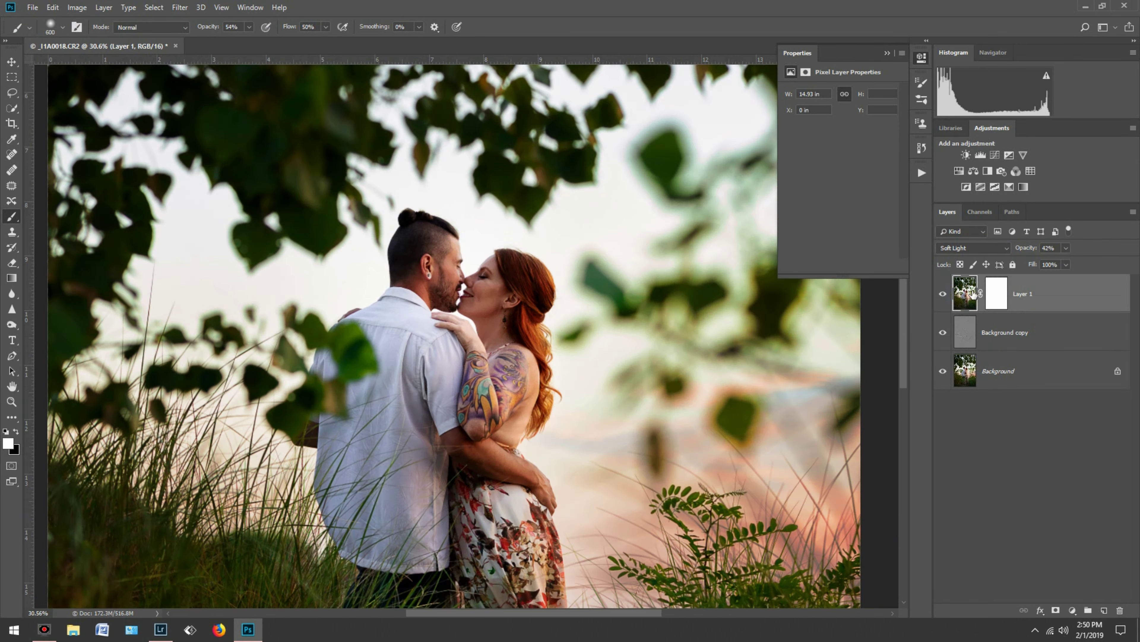
Paint black on Layer 1's mask to keep the glow off the couple
click(998, 296)
key(x)
scroll(427, 381, down, 6)
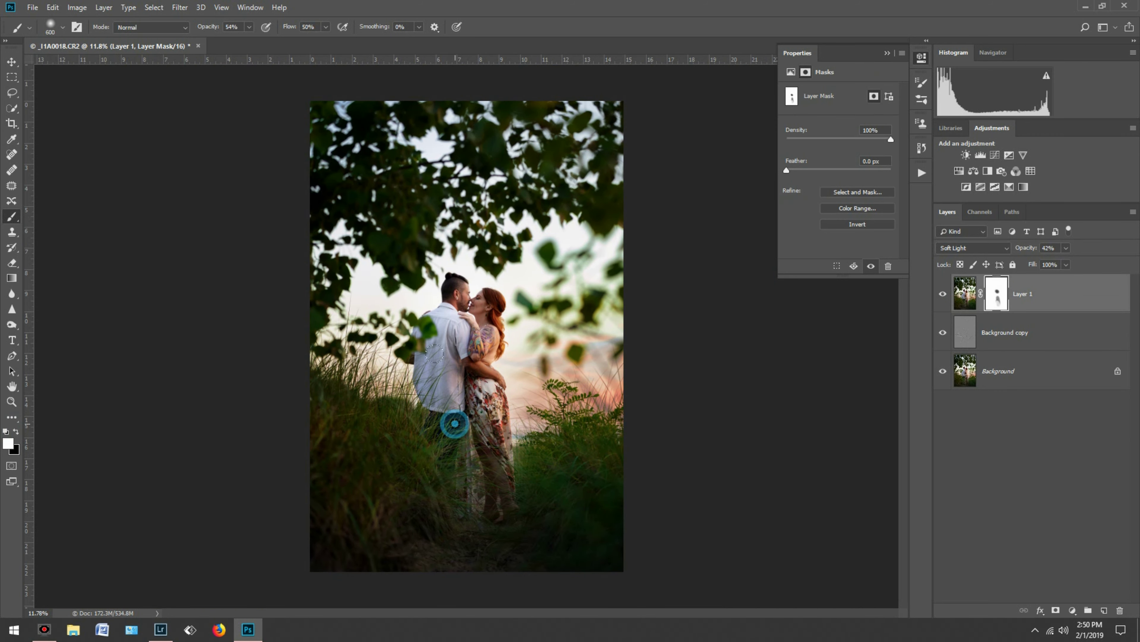
Add a Warming photo filter at 20% density and flatten the image into Background
click(1072, 610)
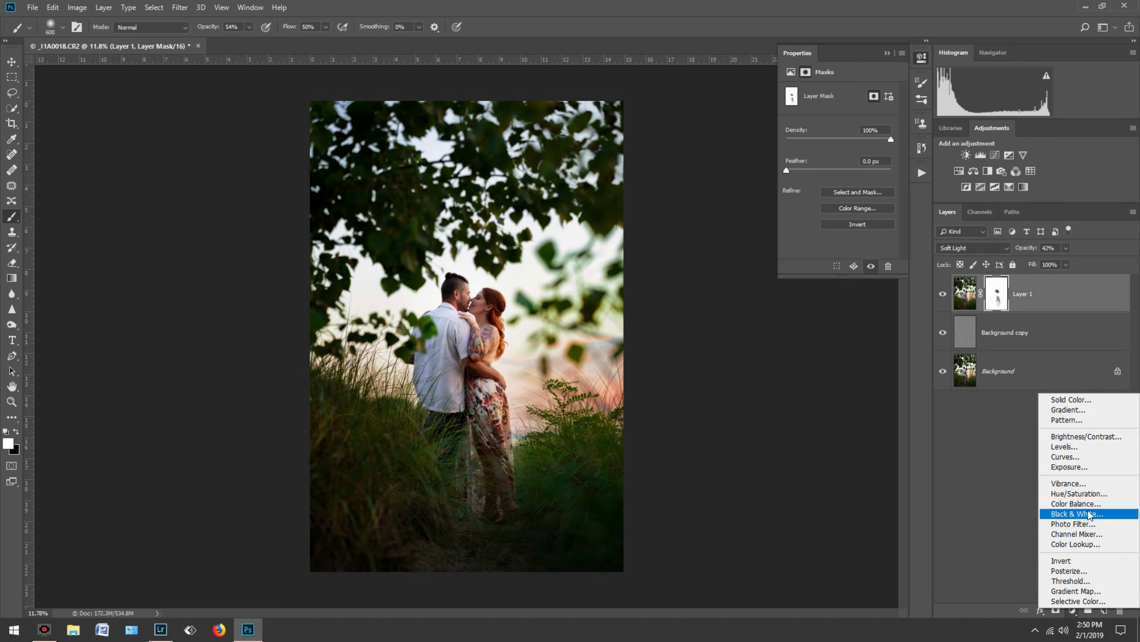
click(1078, 535)
drag(805, 143, 807, 144)
click(1072, 610)
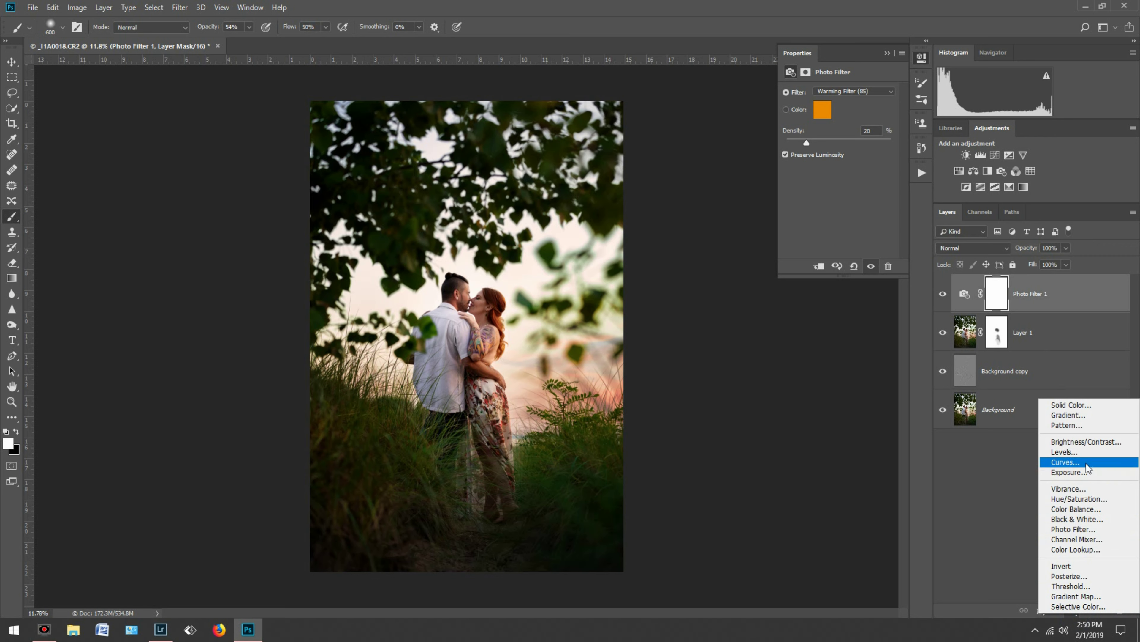
right_click(1030, 470)
click(1064, 578)
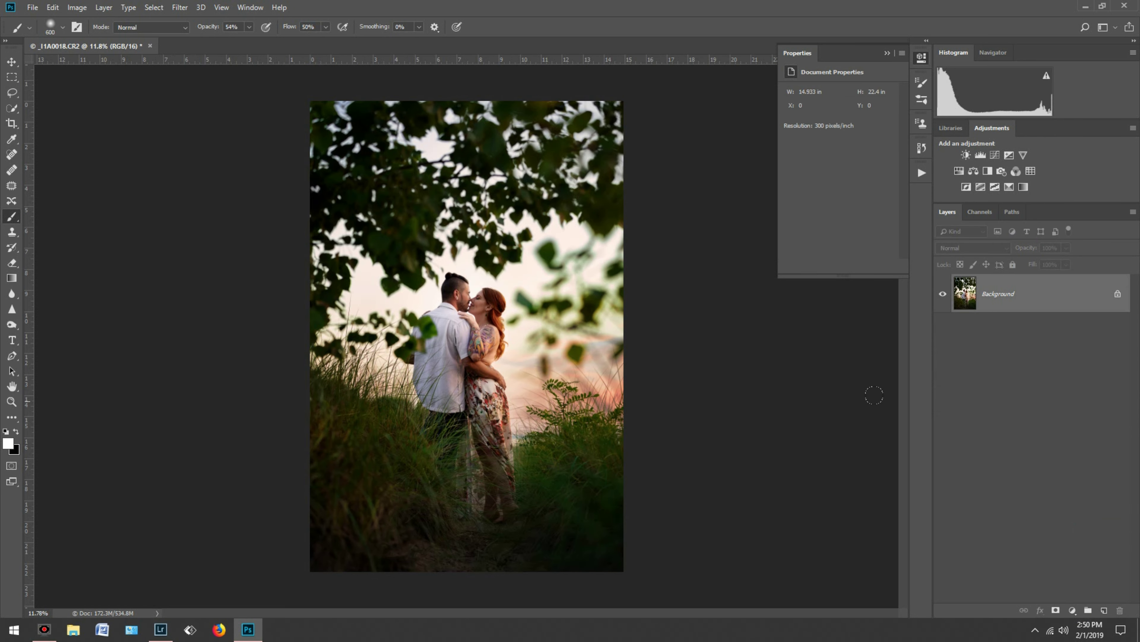
Add a brightening Curves layer with an inverted mask, painted white with a large brush over the centre
click(1073, 610)
click(1078, 461)
drag(849, 160, 848, 155)
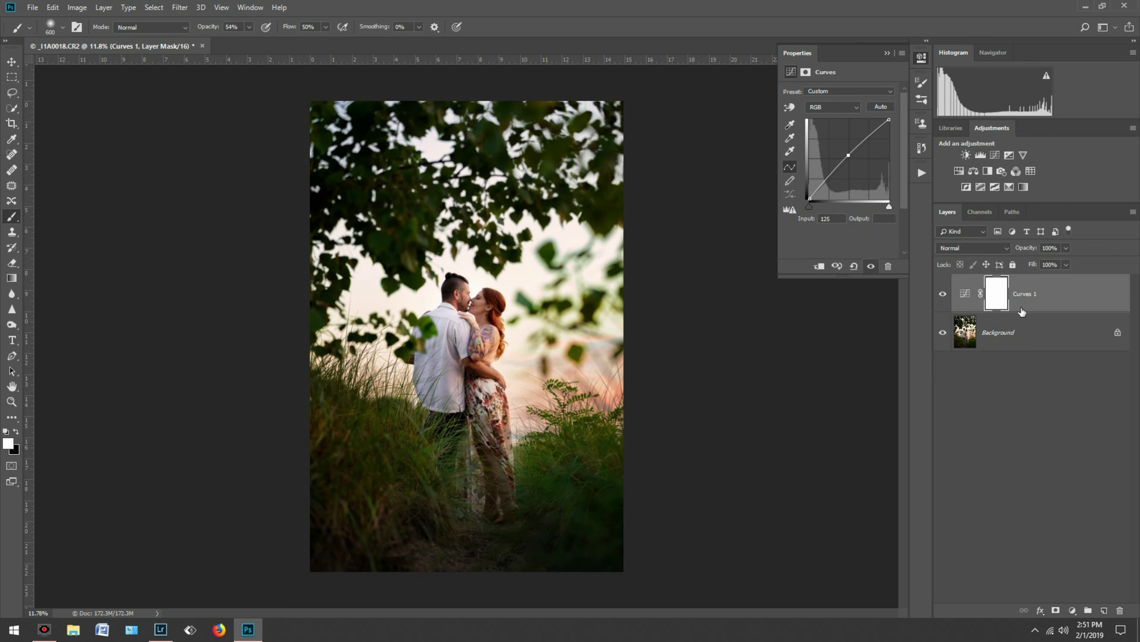
key(ctrl+i)
key(ctrl+0)
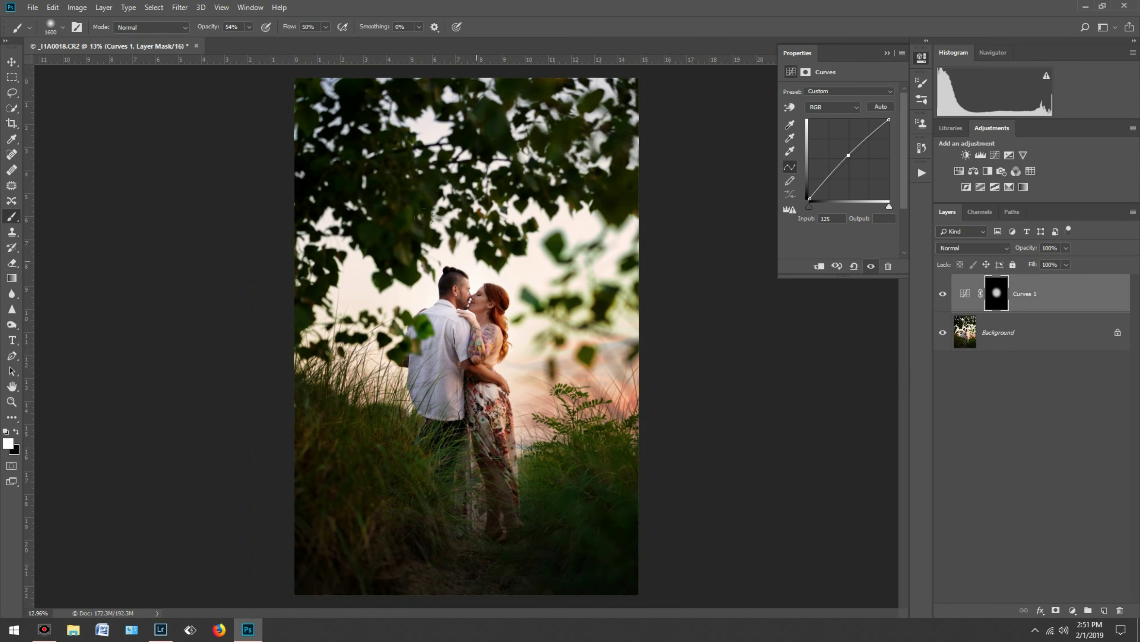
click(527, 451)
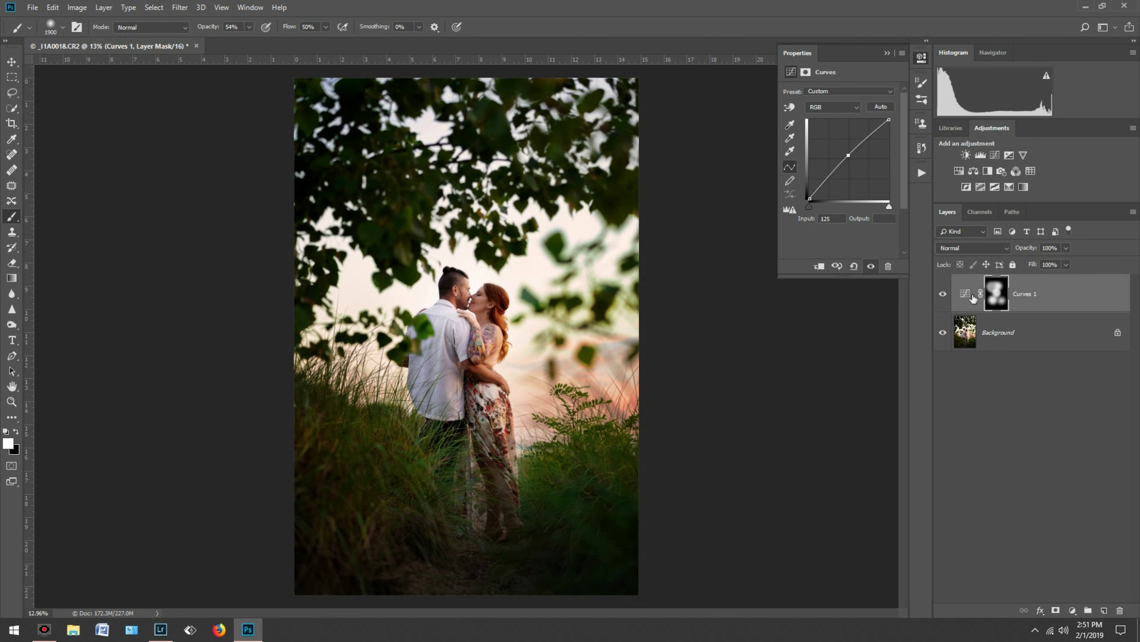
click(172, 634)
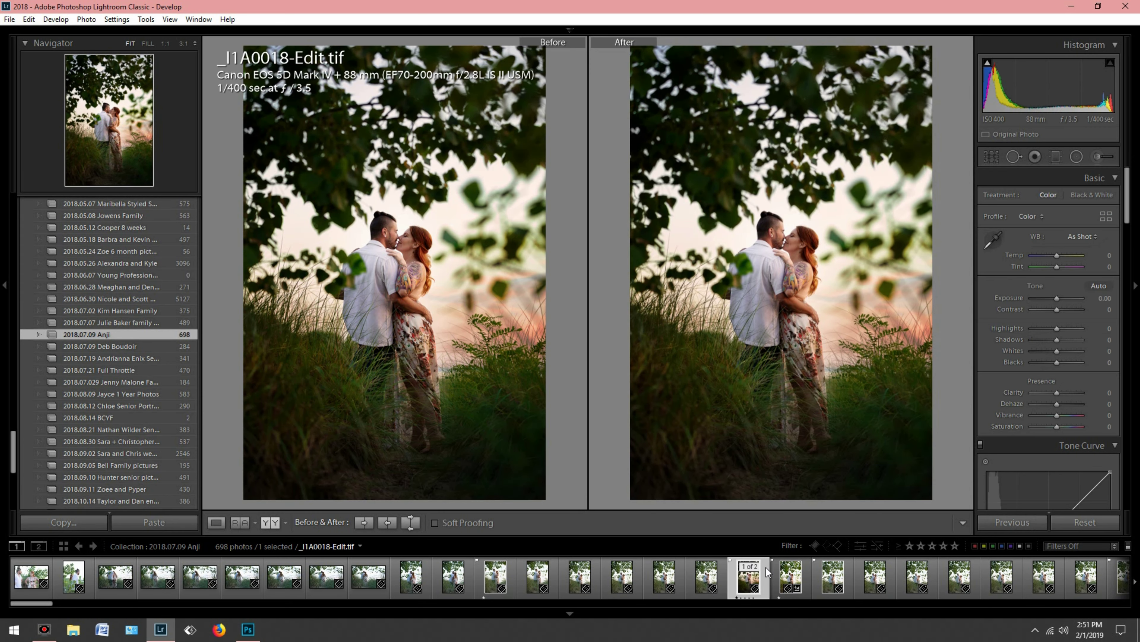
In Lightroom, set the original raw as reference and inspect the faces at 1:1
drag(759, 575, 491, 399)
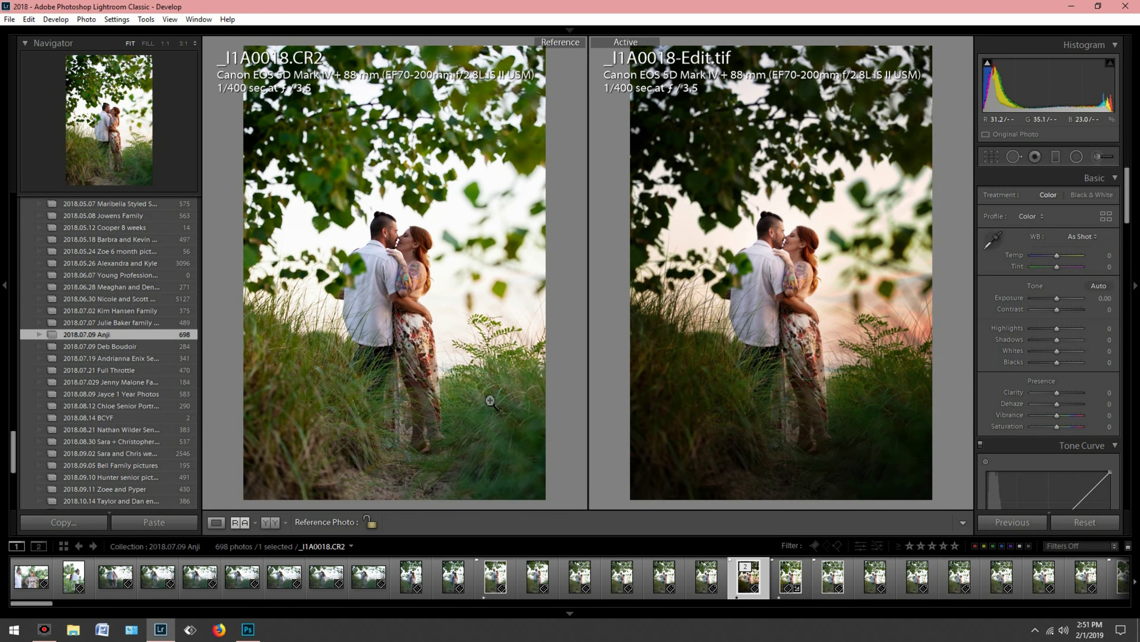
click(788, 259)
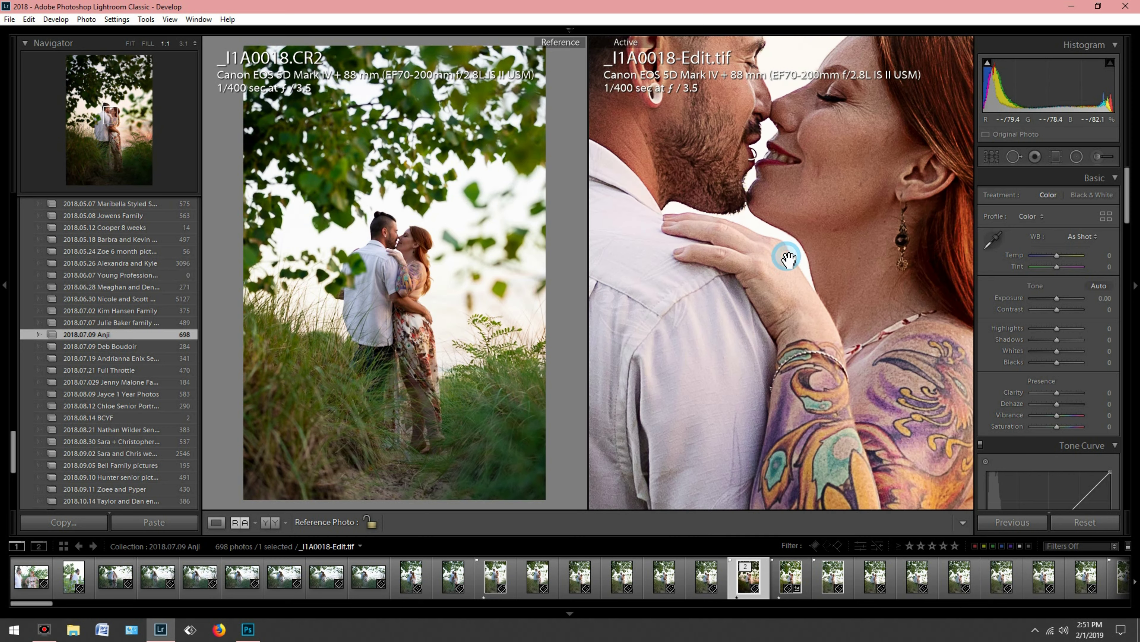
click(788, 259)
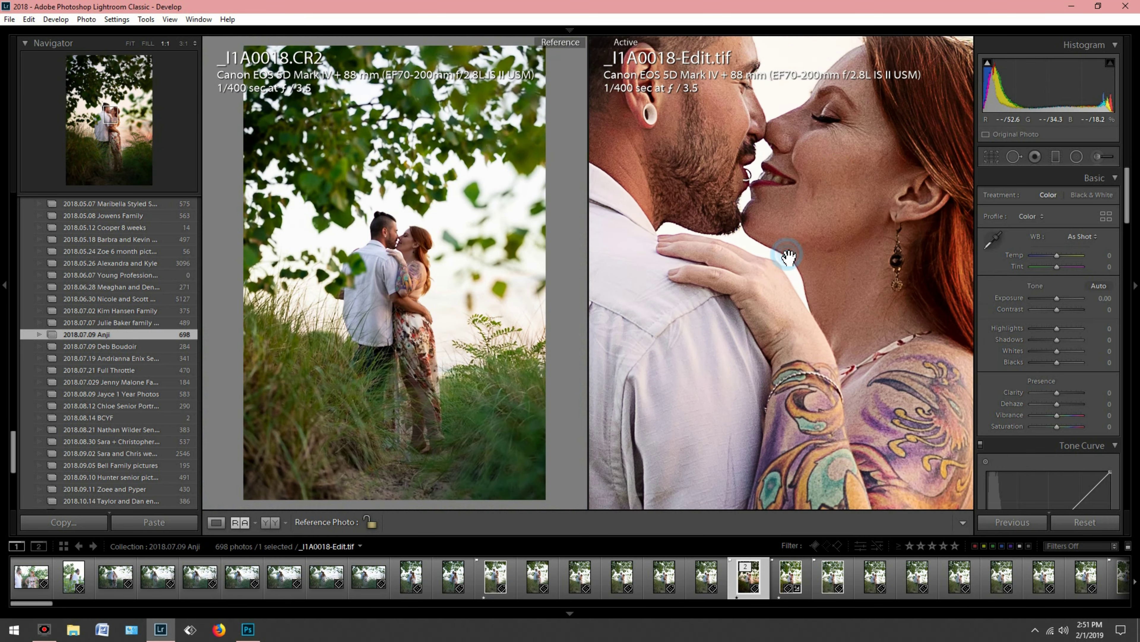
Back in Photoshop, restore the unflattened Curves layer and select the base image layer
click(814, 280)
key(alt+Tab)
key(F2)
click(1006, 332)
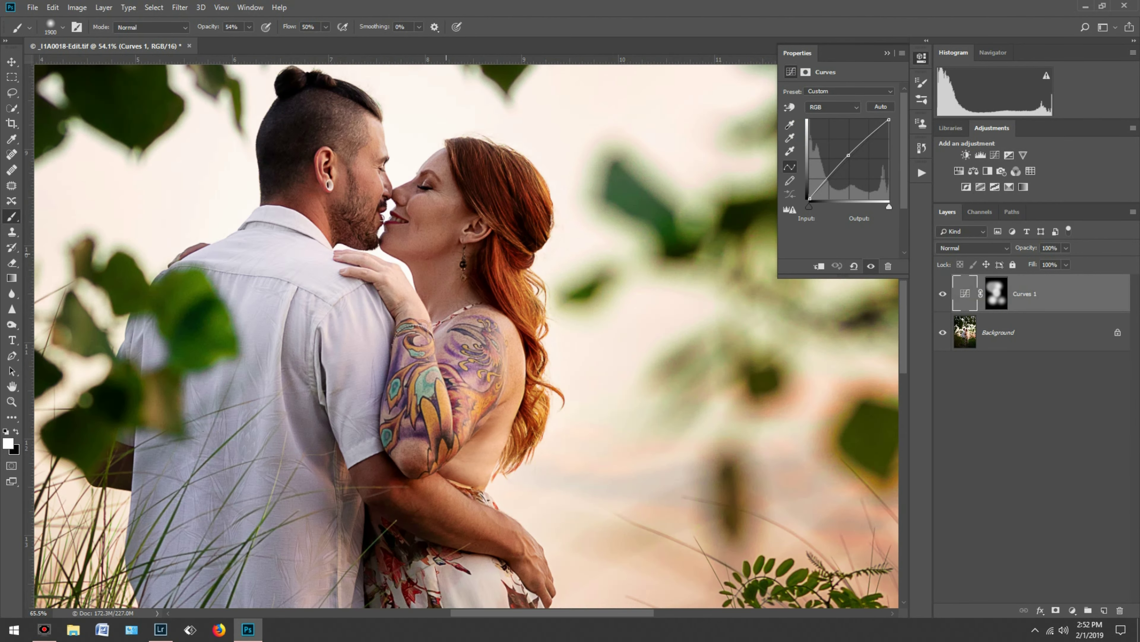
Merge the curves, duplicate the image to a new layer and apply Reduce Noise
right_click(1028, 340)
click(1061, 453)
key(ctrl+j)
click(180, 7)
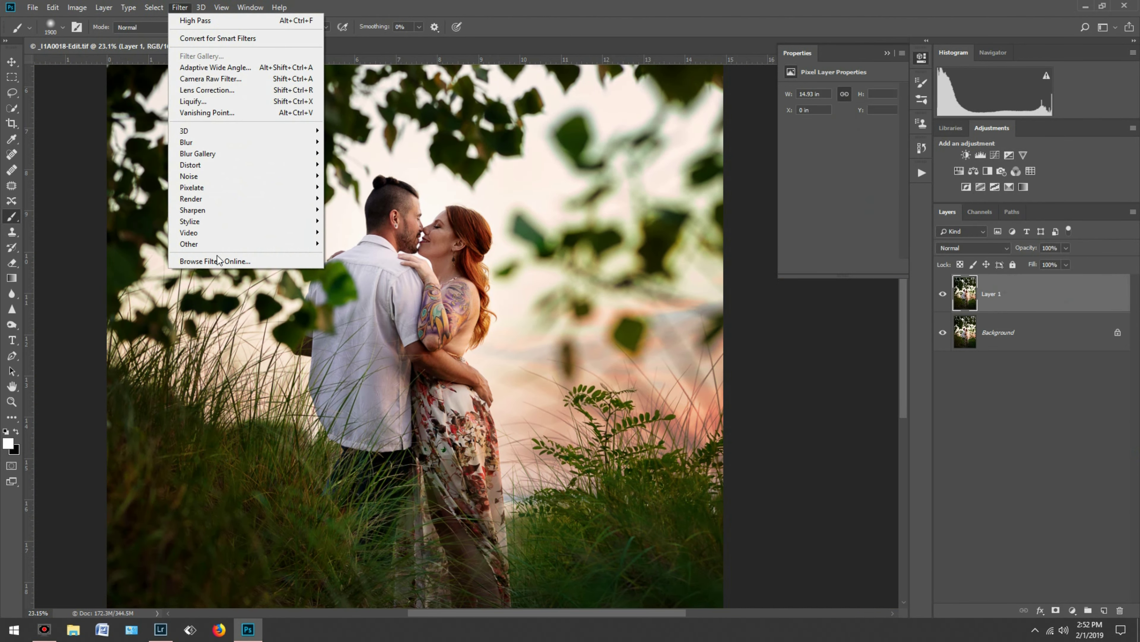
click(355, 222)
click(716, 99)
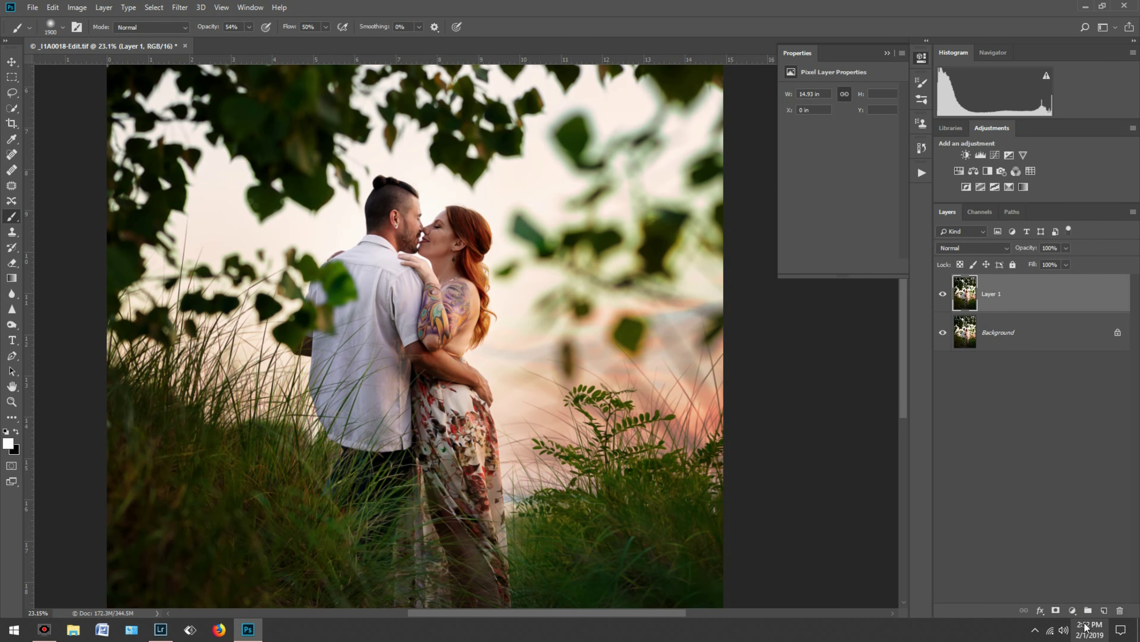
Give the denoised layer an inverted black mask that hides the noise reduction
click(1056, 610)
scroll(422, 225, up, 5)
drag(423, 225, 451, 287)
key(ctrl+i)
scroll(469, 256, up, 3)
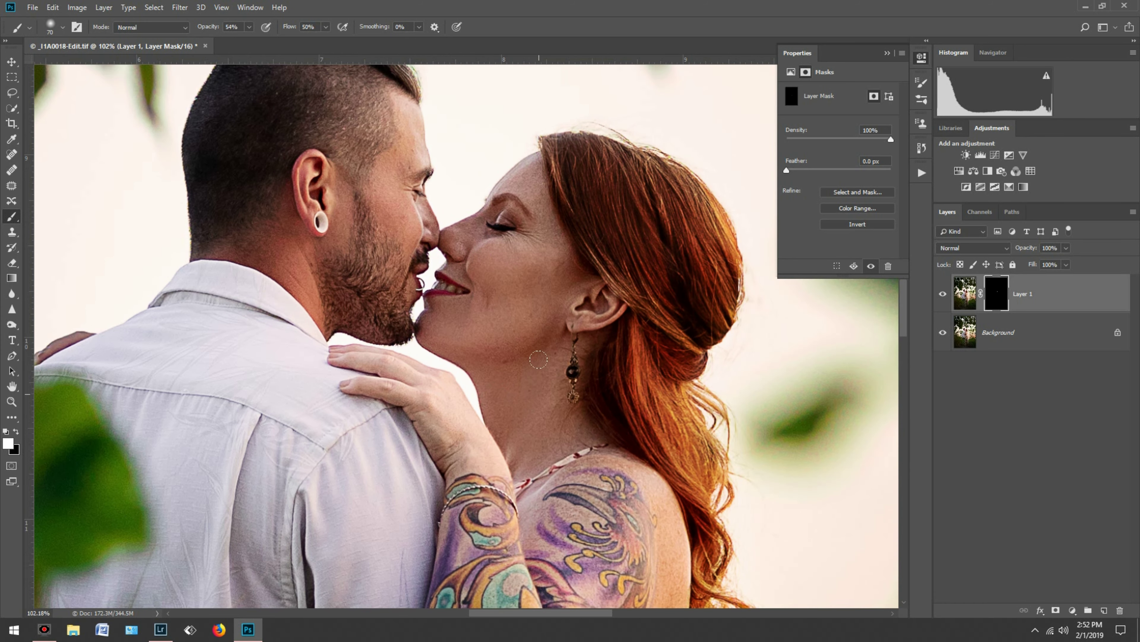
Paint the noise reduction back onto the couple's faces and arms, adjusting brush size
key(bracketright)
key(bracketright)
key(bracketright)
scroll(434, 259, down, 1)
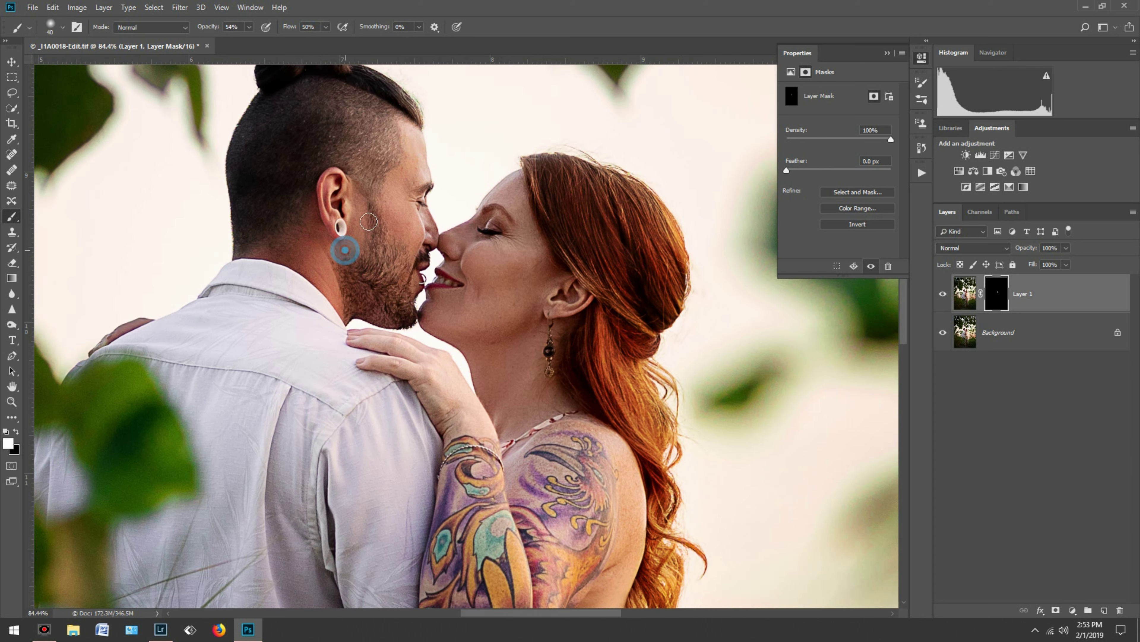
scroll(340, 238, up, 2)
key(bracketleft)
key(bracketleft)
key(bracketleft)
key(bracketright)
key(bracketright)
key(bracketright)
scroll(521, 298, down, 5)
scroll(512, 413, up, 2)
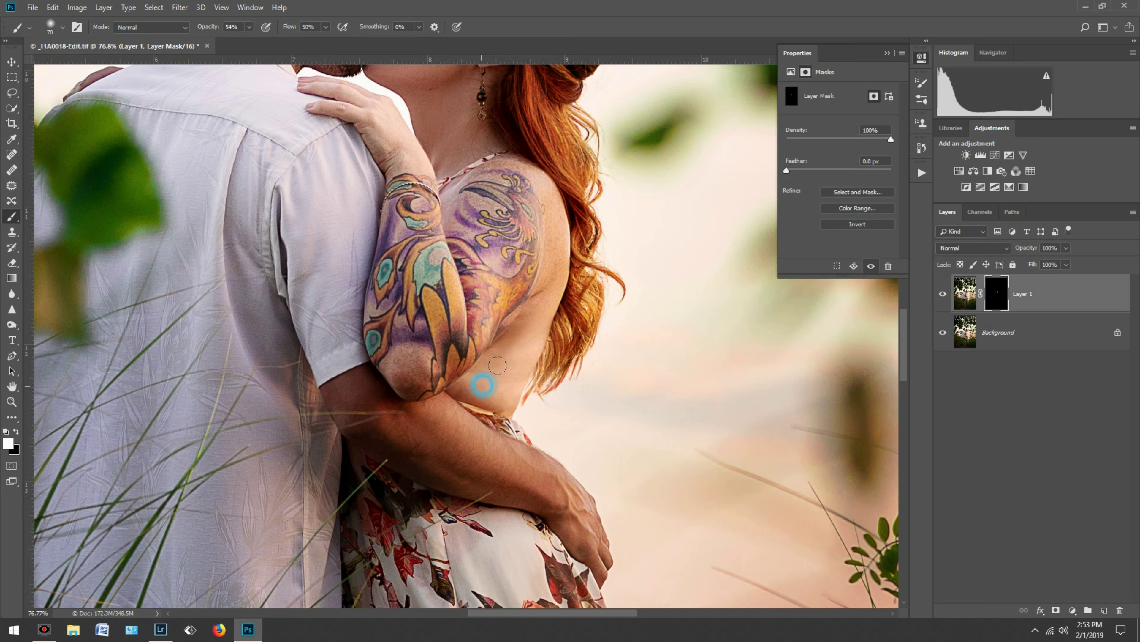
key(bracketleft)
key(bracketleft)
key(bracketleft)
key(ctrl+0)
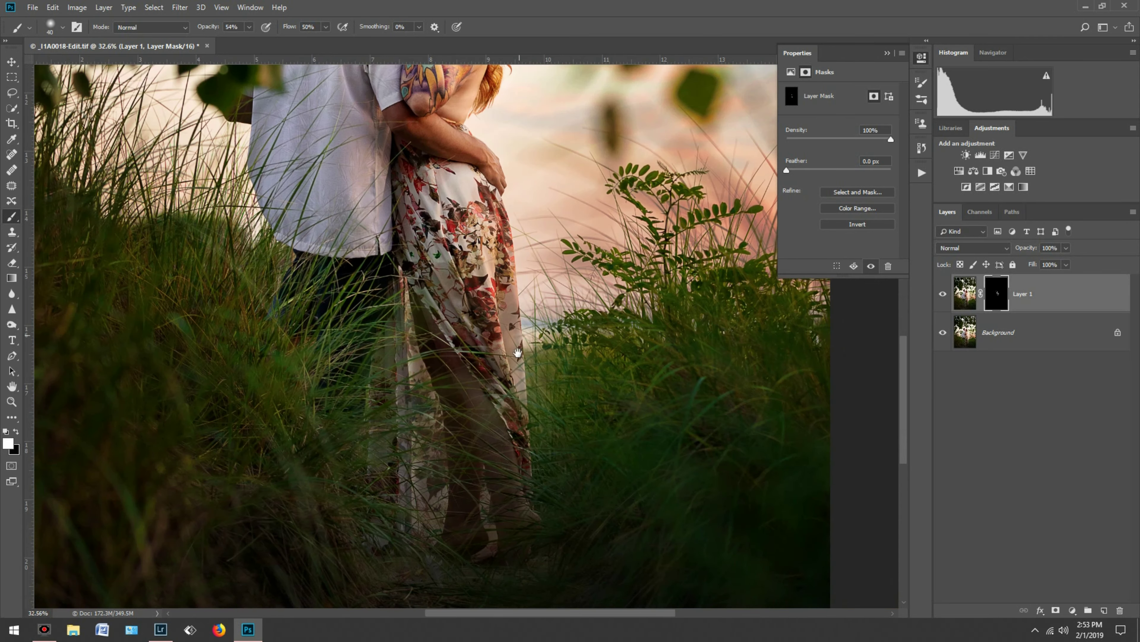
Toggle the denoised layer to compare, then view both versions at 1:1 on the faces
click(944, 294)
scroll(449, 211, up, 5)
click(943, 294)
key(ctrl+r)
key(bracketright)
key(bracketright)
key(bracketright)
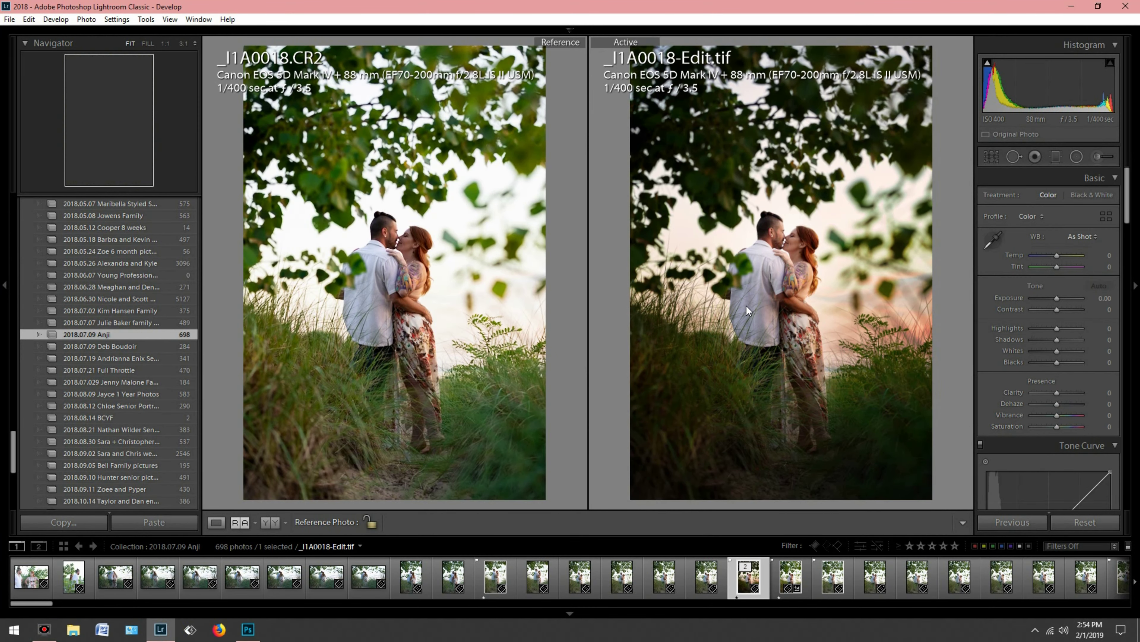
click(746, 306)
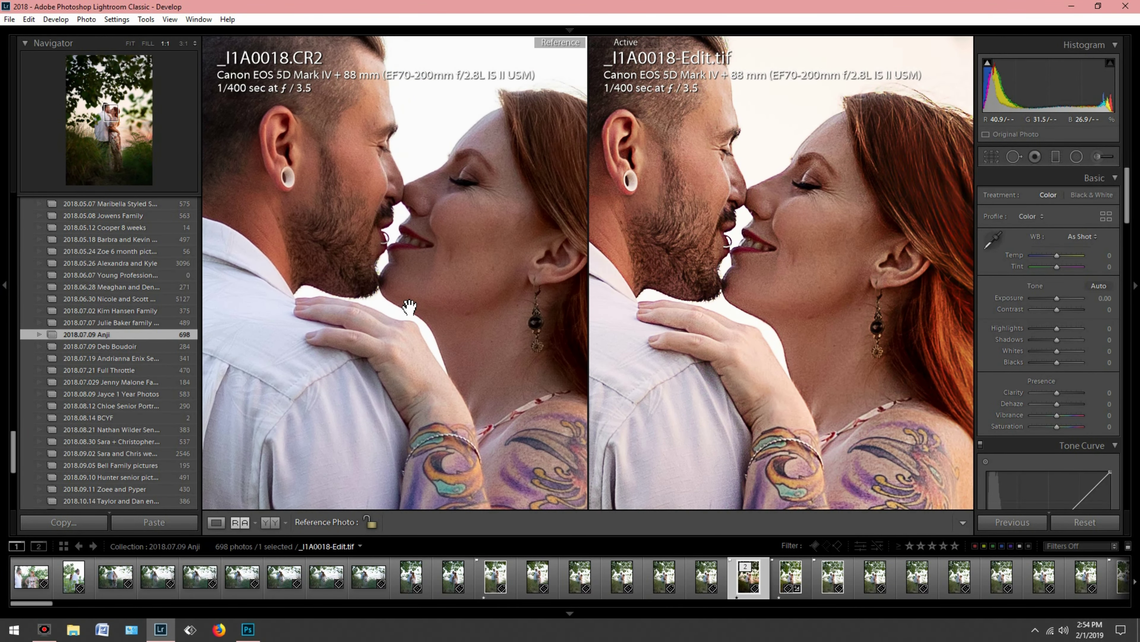
Return both Lightroom Reference and Active views from 1:1 to full-frame fit
click(760, 221)
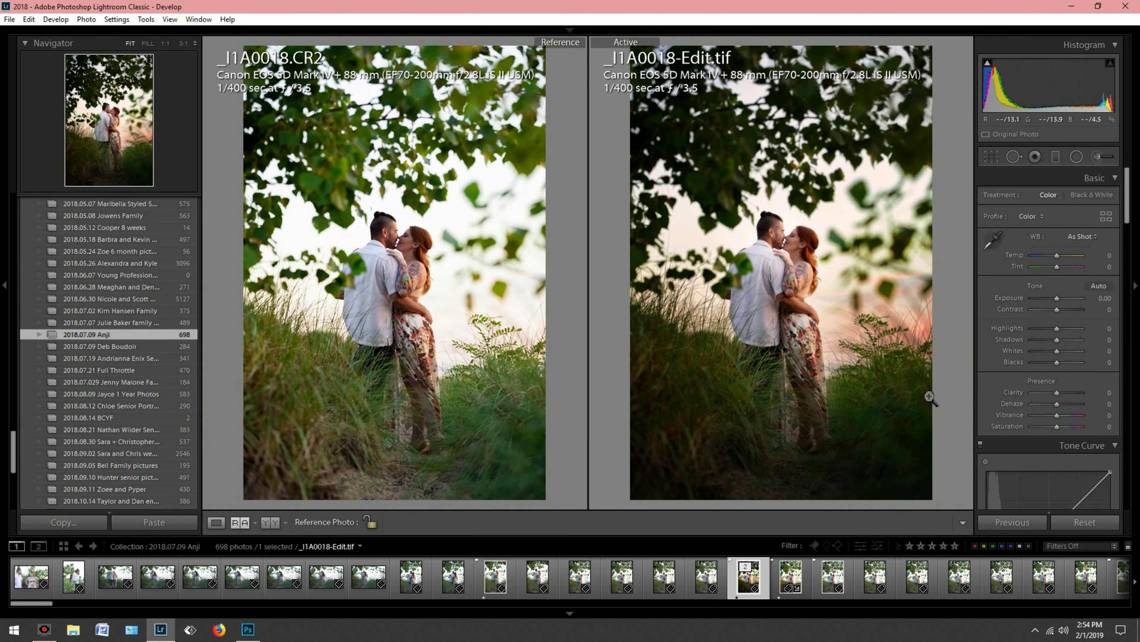